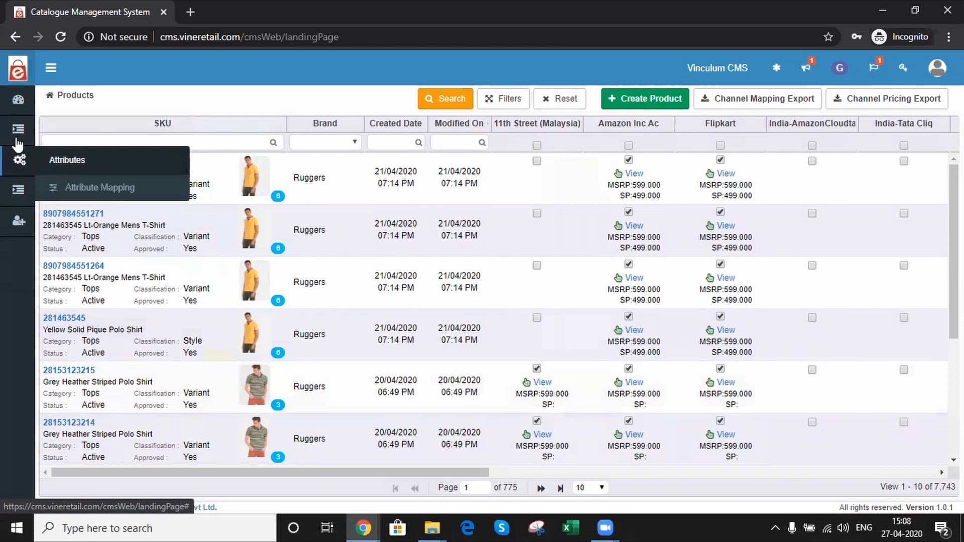
# On the Admin Imports page, set the import type to Product and download the template for the Fashion category Tops.
pyautogui.moveTo(18, 221)
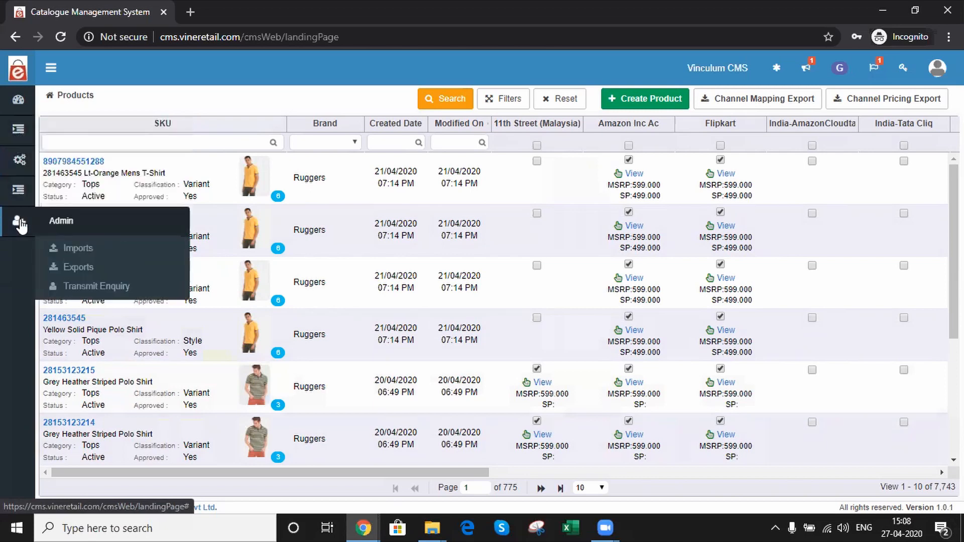
pyautogui.click(61, 250)
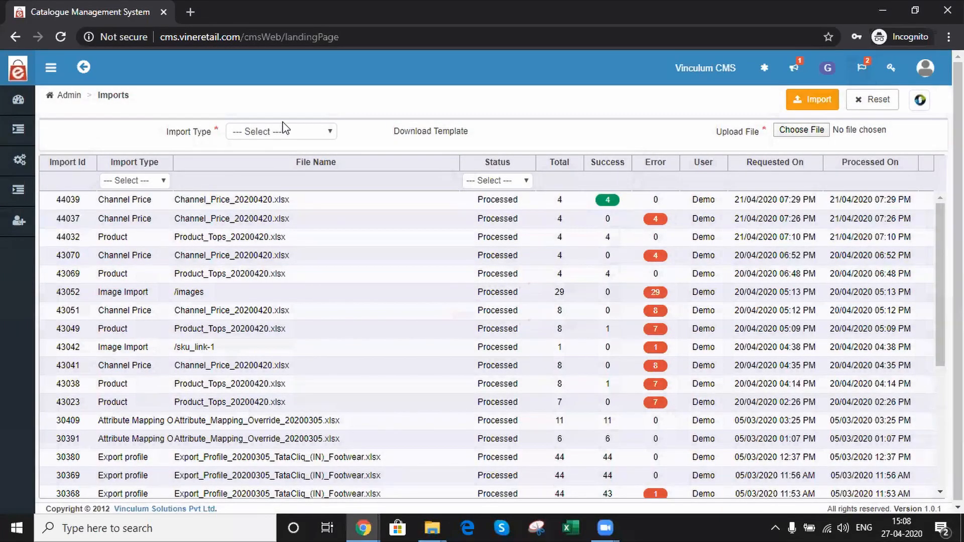
pyautogui.click(284, 130)
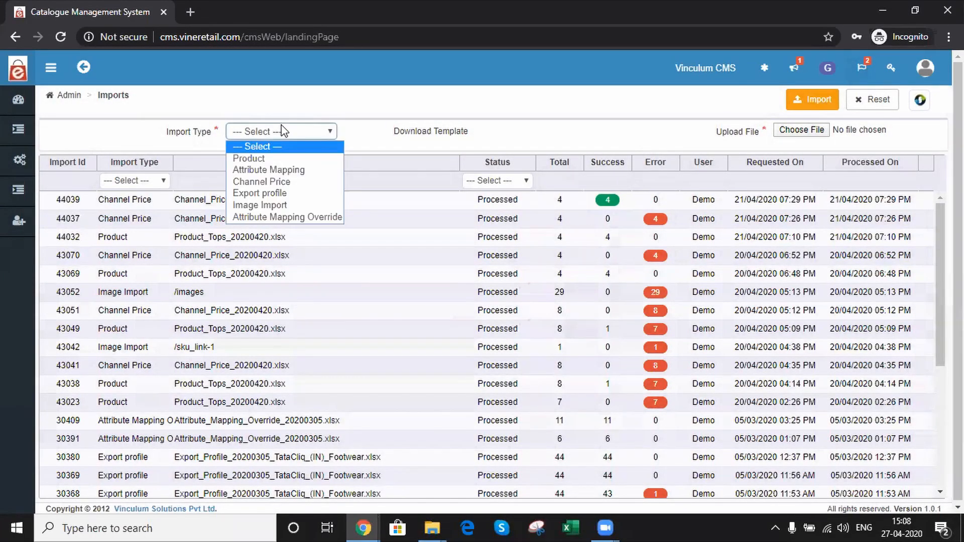
pyautogui.click(278, 159)
pyautogui.click(495, 134)
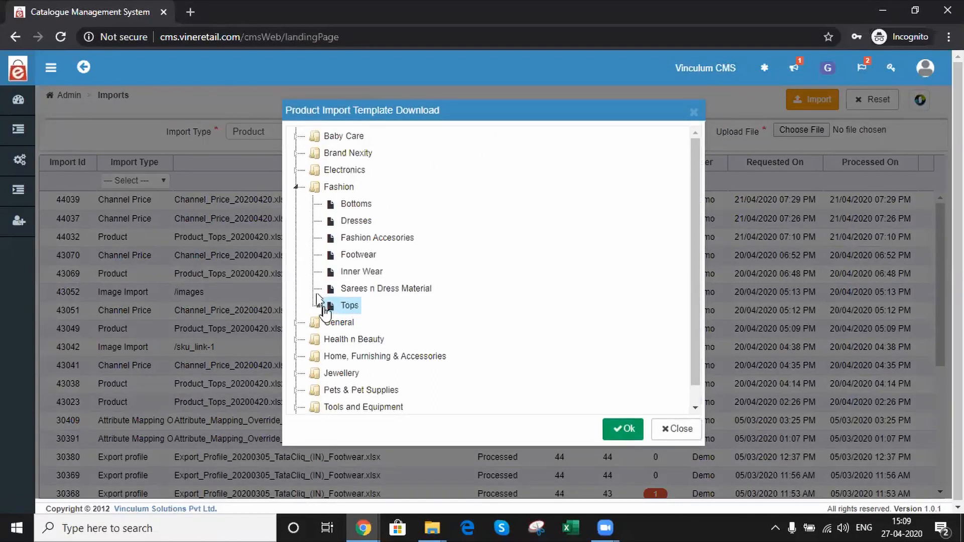
pyautogui.click(629, 429)
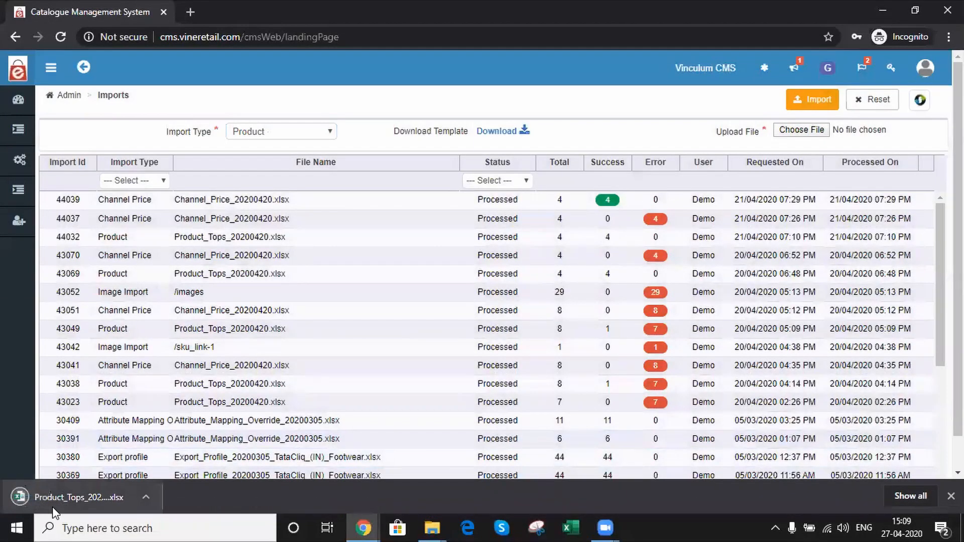
# Review the field columns of the downloaded Tops template in Excel and bring up the filled-in Product_Tops_20200420 workbook.
pyautogui.click(52, 507)
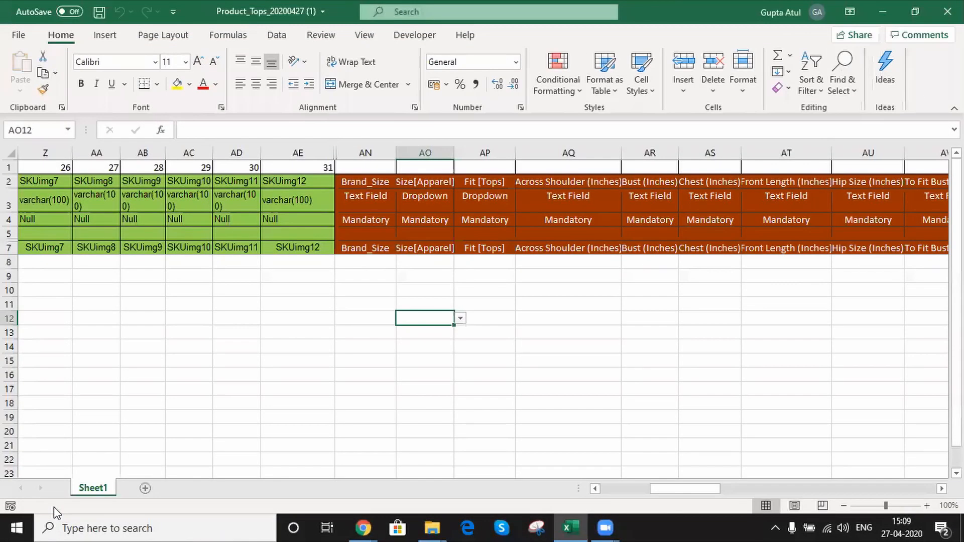
pyautogui.hotkey('ctrl', 'Left')
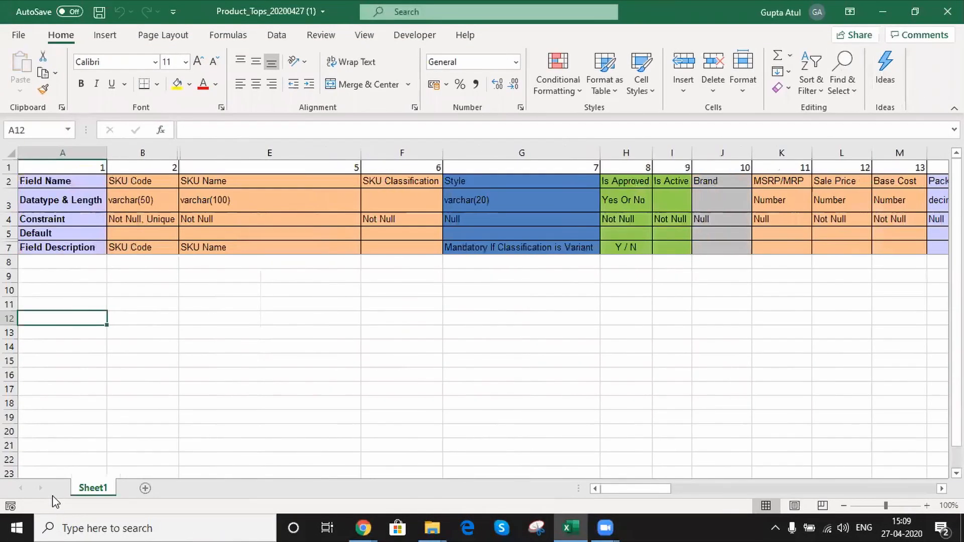
pyautogui.press('Up')
pyautogui.press('Up')
pyautogui.press('Up')
pyautogui.press('Up')
pyautogui.press('Up')
pyautogui.press('Right')
pyautogui.press('Down')
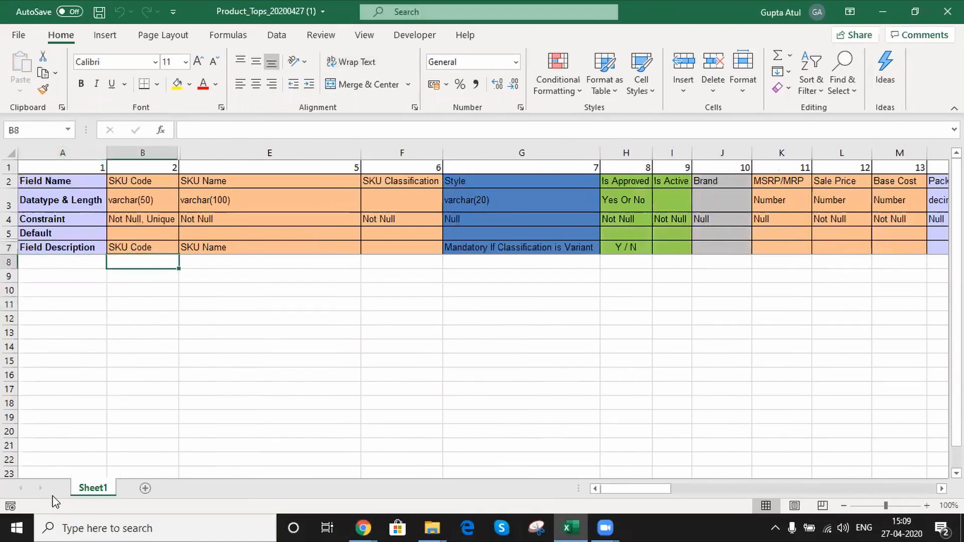
pyautogui.click(538, 518)
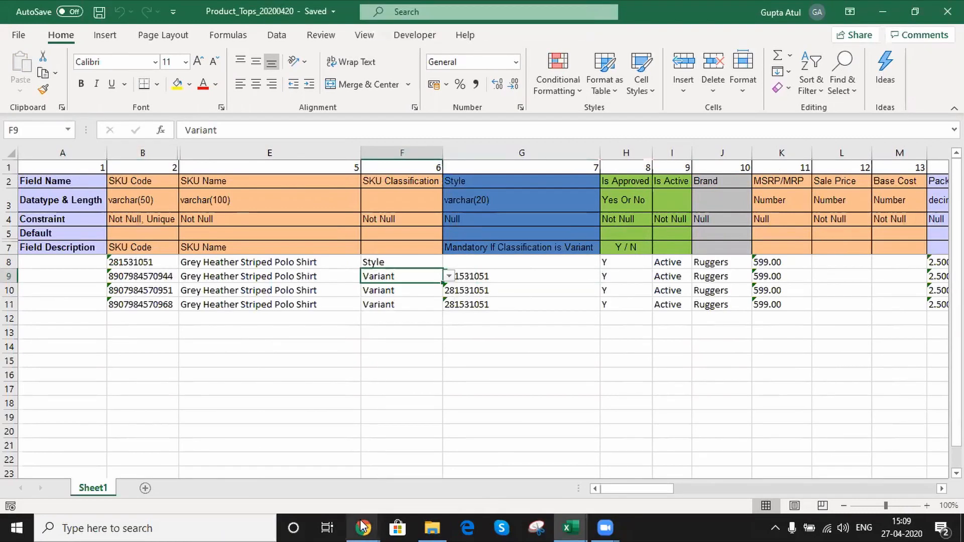
# Switch back to the Catalogue Management System in Chrome and import Product_Tops_20200420 from the CMS Demo V3 folder in Documents.
pyautogui.moveTo(363, 526)
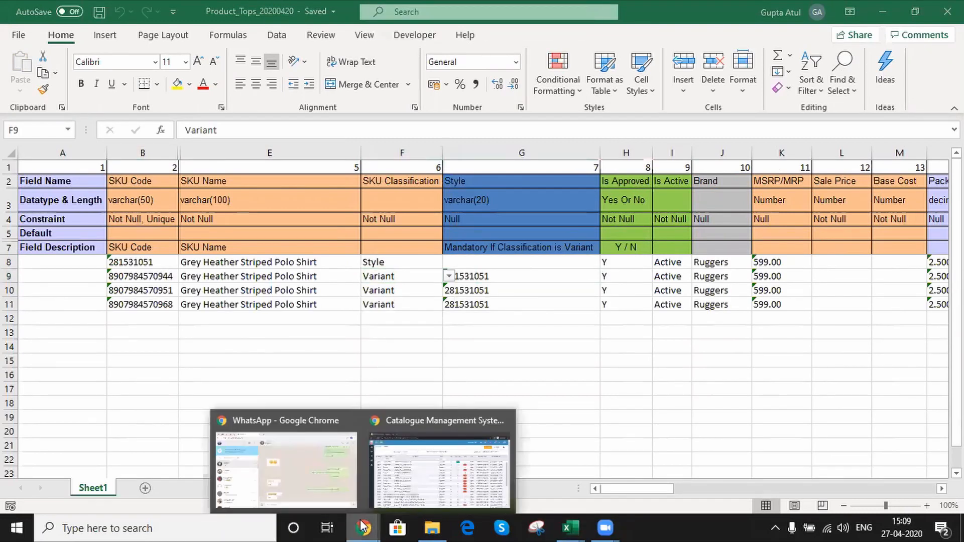
pyautogui.click(384, 476)
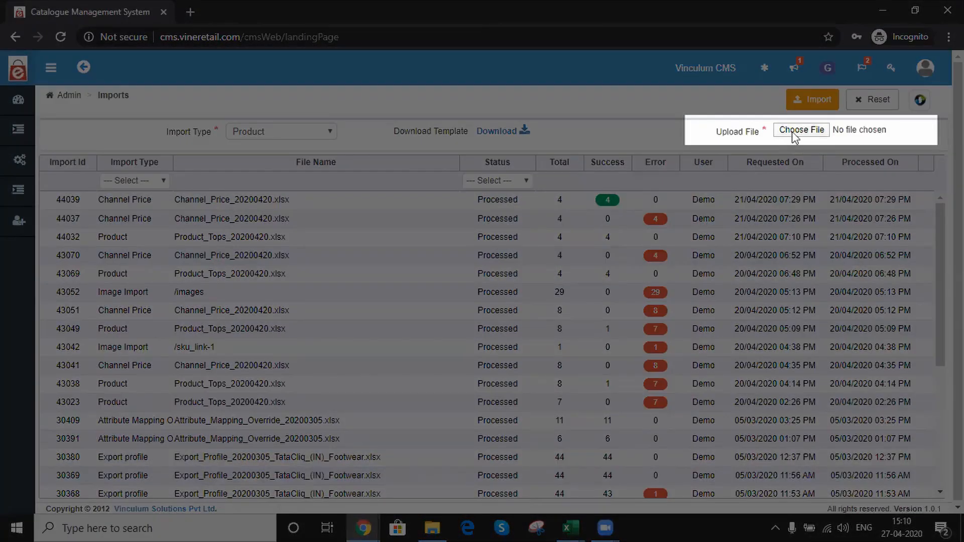
pyautogui.click(795, 136)
pyautogui.scroll(-1, 338, 370)
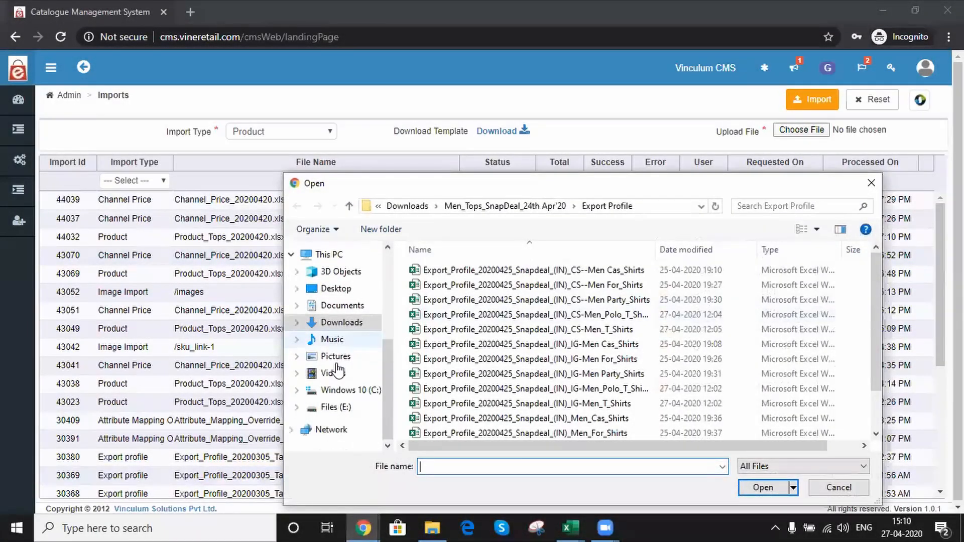
pyautogui.click(341, 305)
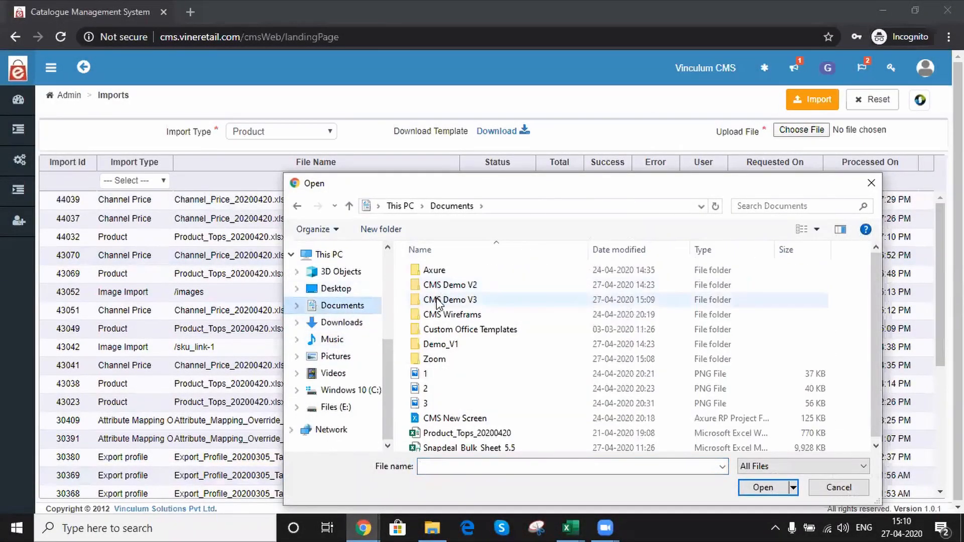
pyautogui.doubleClick(437, 300)
pyautogui.doubleClick(444, 288)
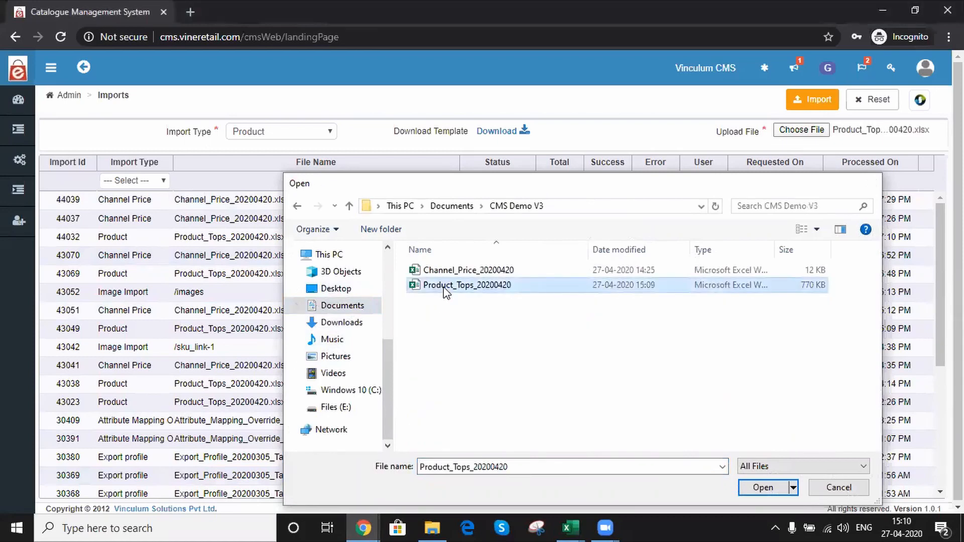
pyautogui.click(813, 95)
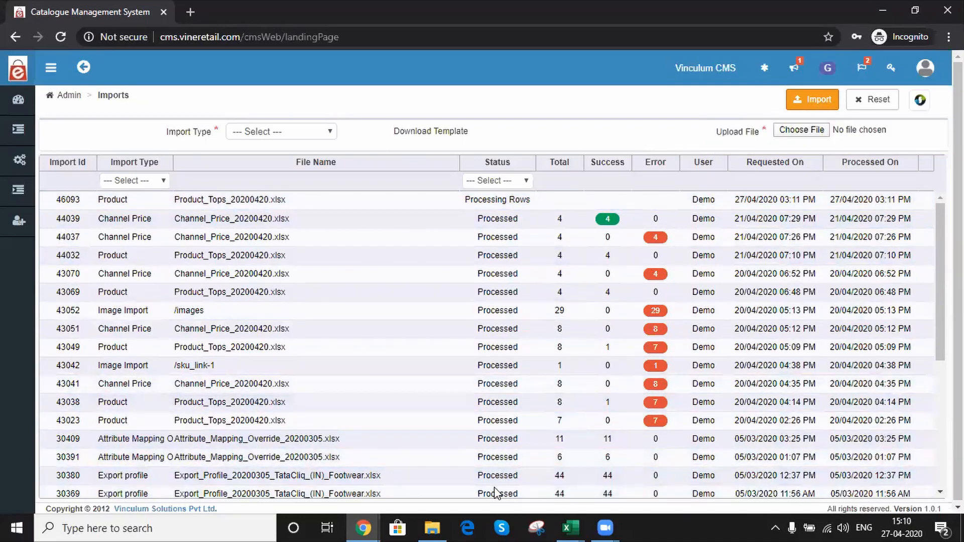
# Set the import type to Channel Price and download its template for the Amazon Inc Ac, Flipkart and PayTm channels.
pyautogui.click(296, 132)
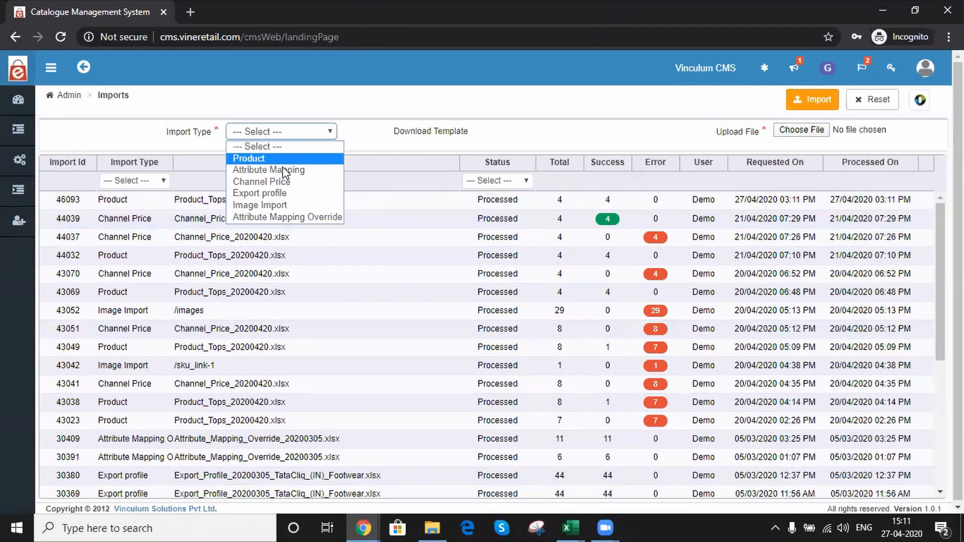
pyautogui.click(278, 181)
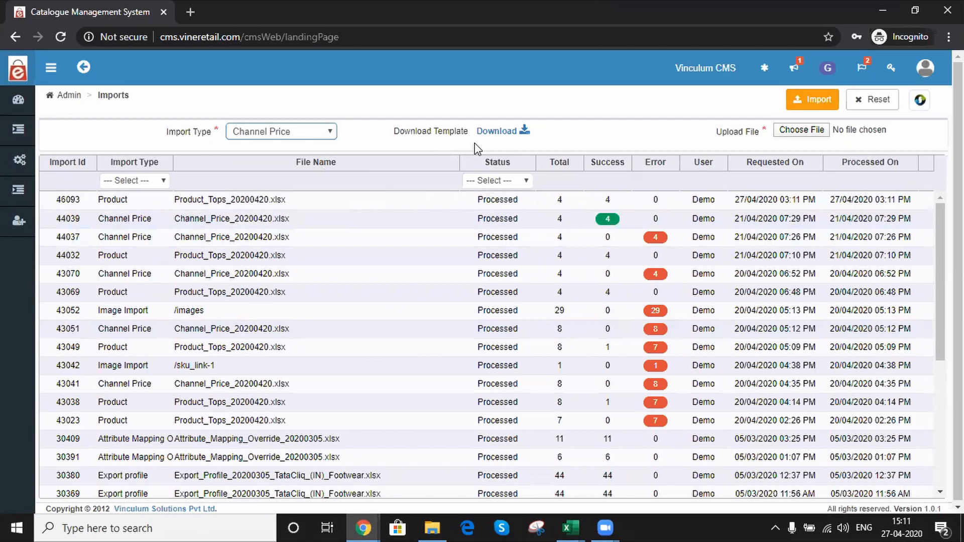
pyautogui.click(497, 132)
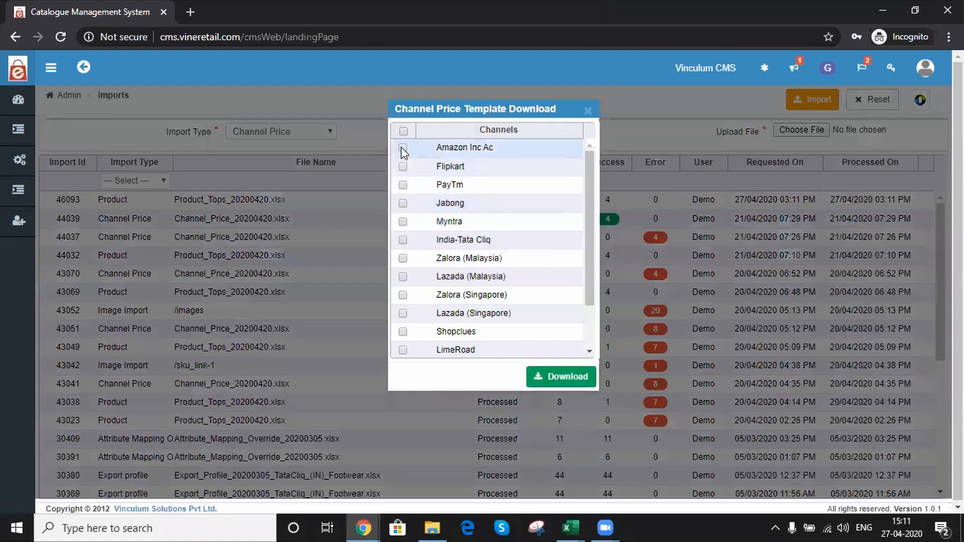
pyautogui.click(402, 148)
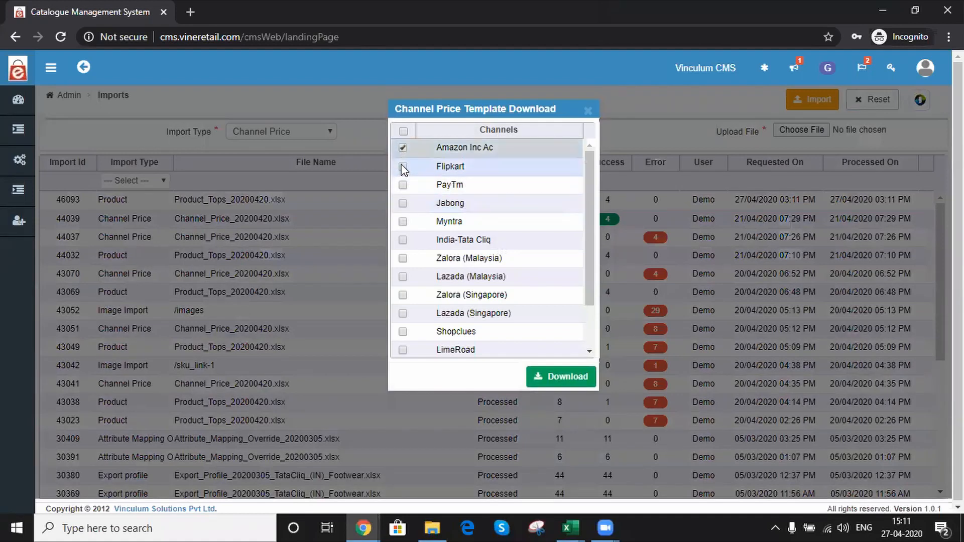
pyautogui.click(403, 167)
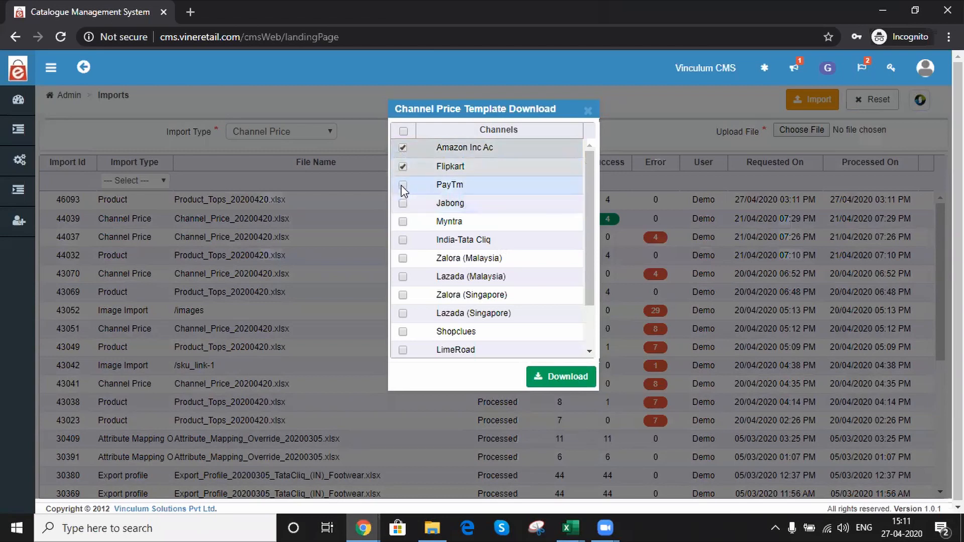
pyautogui.click(402, 185)
pyautogui.click(552, 376)
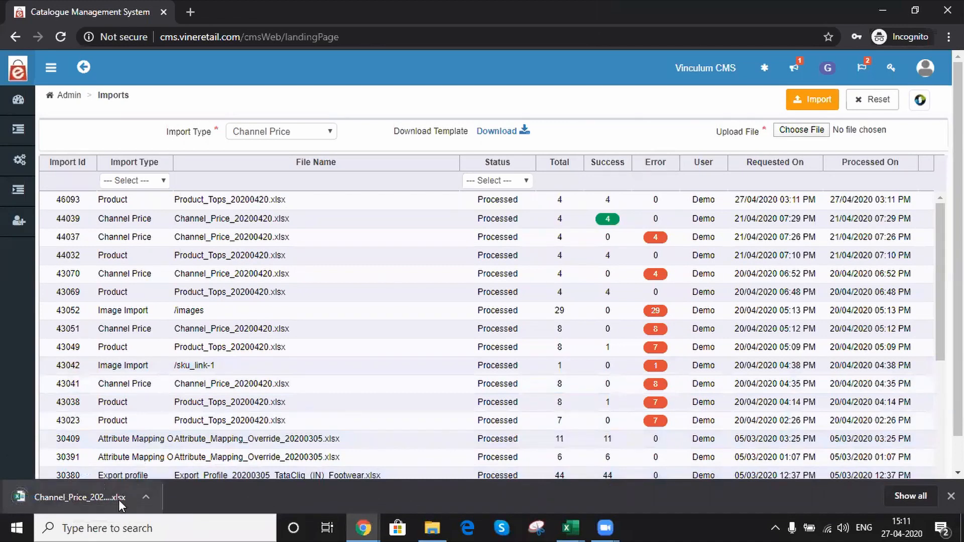
# Open the downloaded channel price template in Excel and examine its SKU column and per-channel price fields.
pyautogui.click(46, 506)
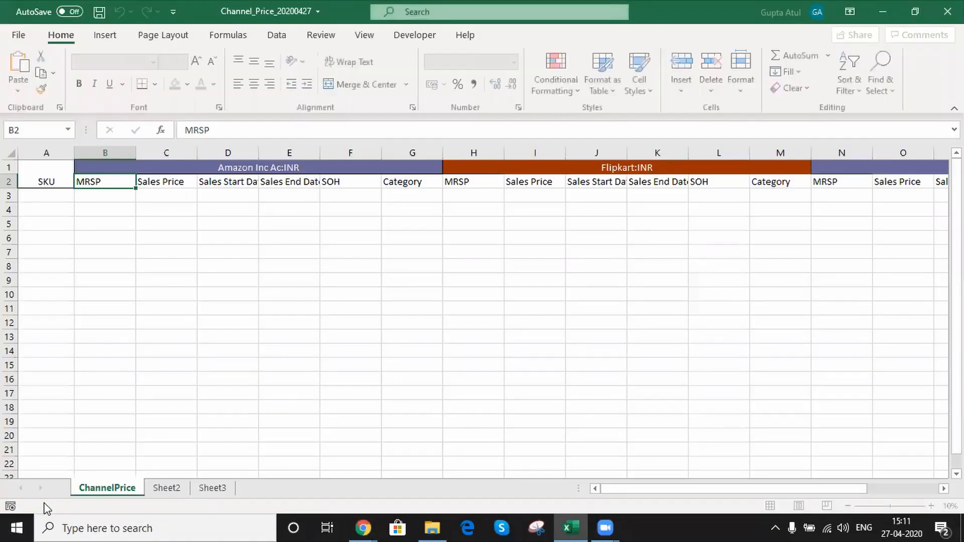
pyautogui.press('Left')
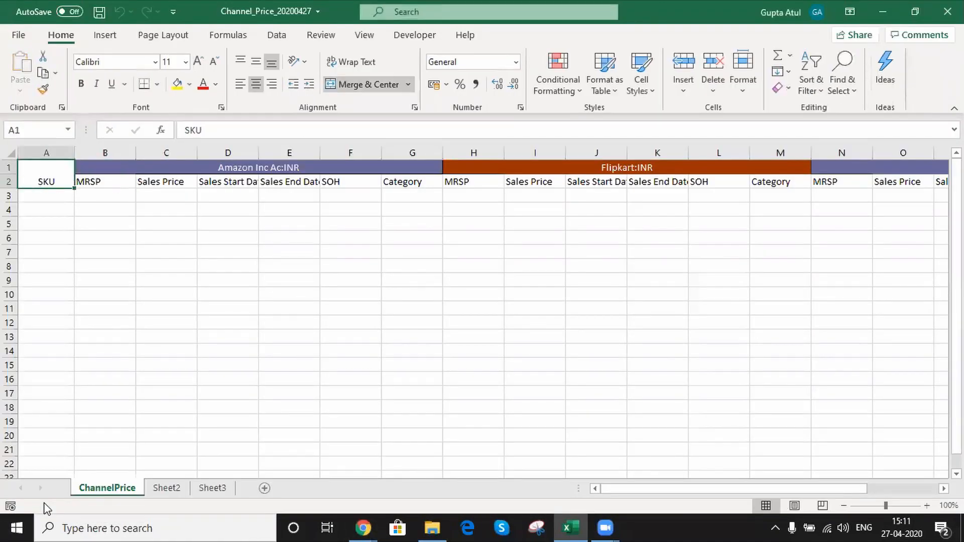
pyautogui.press('Down')
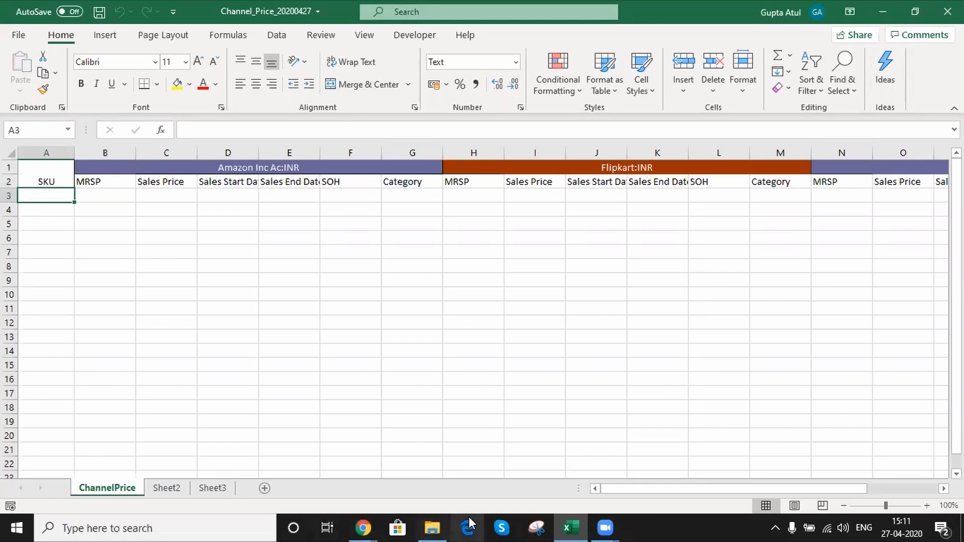
pyautogui.press('Up')
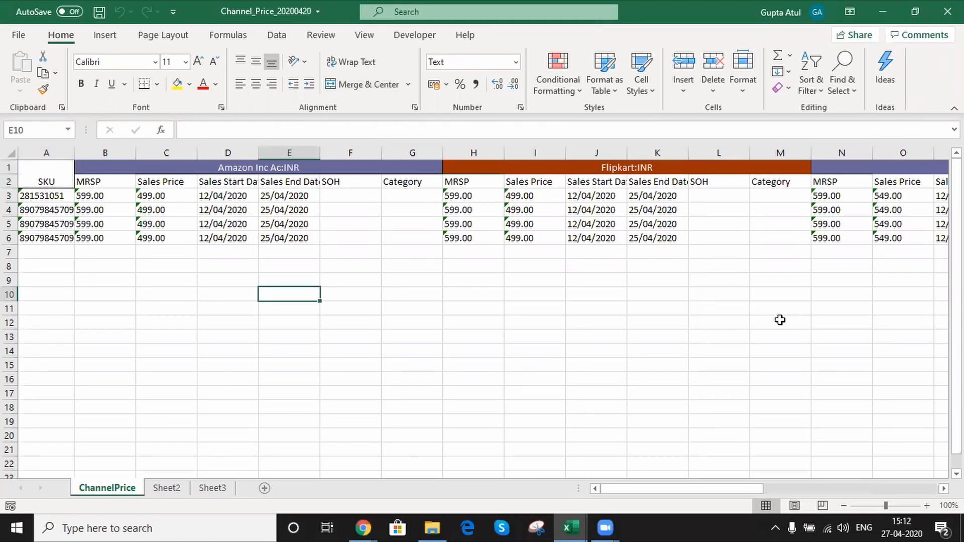
# Check the SKU price entries under Amazon Inc Ac in the filled-in Channel_Price_20200420 workbook and save it.
pyautogui.press('Up')
pyautogui.press('Up')
pyautogui.press('Up')
pyautogui.press('Left')
pyautogui.press('Up')
pyautogui.press('Left')
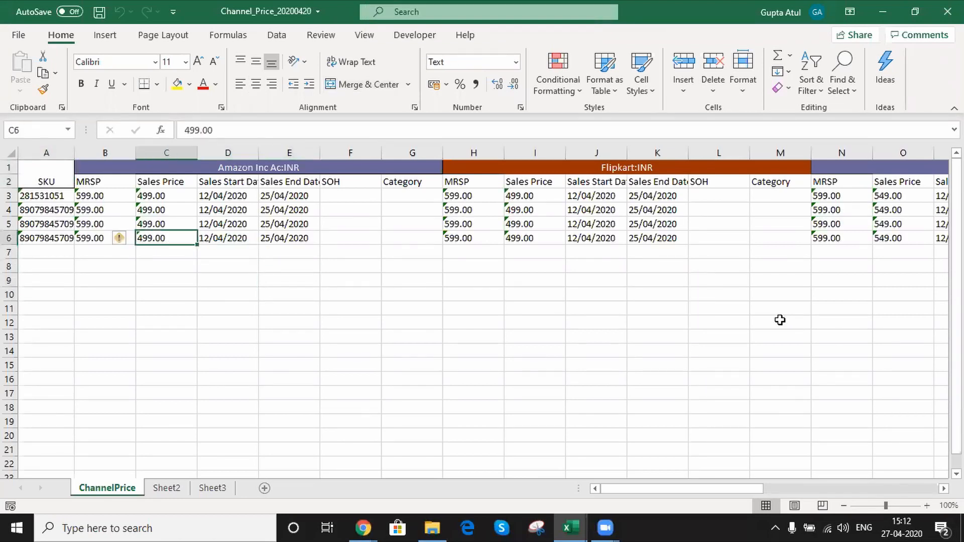
pyautogui.press('Left')
pyautogui.press('Right')
pyautogui.hotkey('ctrl', 's')
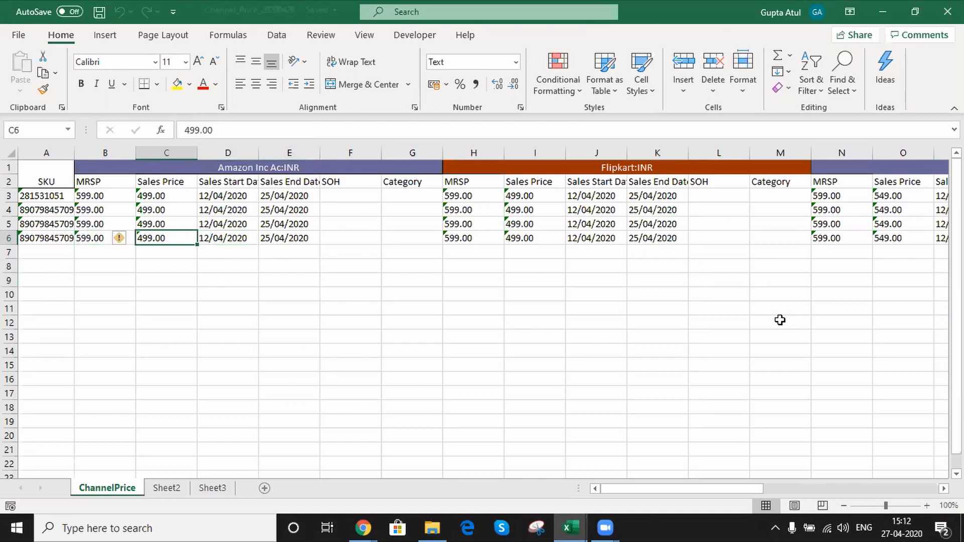
# Switch back to the Imports page in Chrome and import the Channel_Price_20200420 file from the CMS Demo V3 folder.
pyautogui.hotkey('alt', 'Tab')
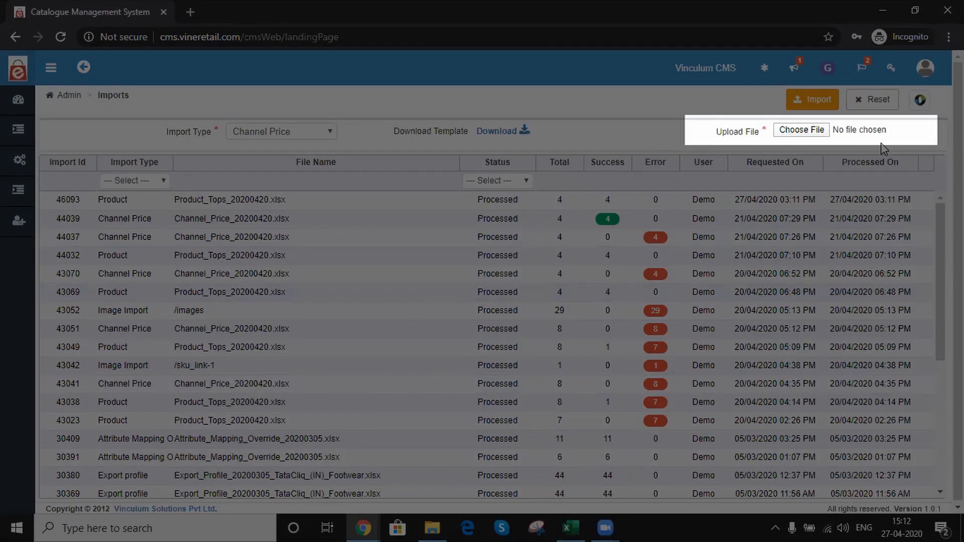
pyautogui.click(802, 130)
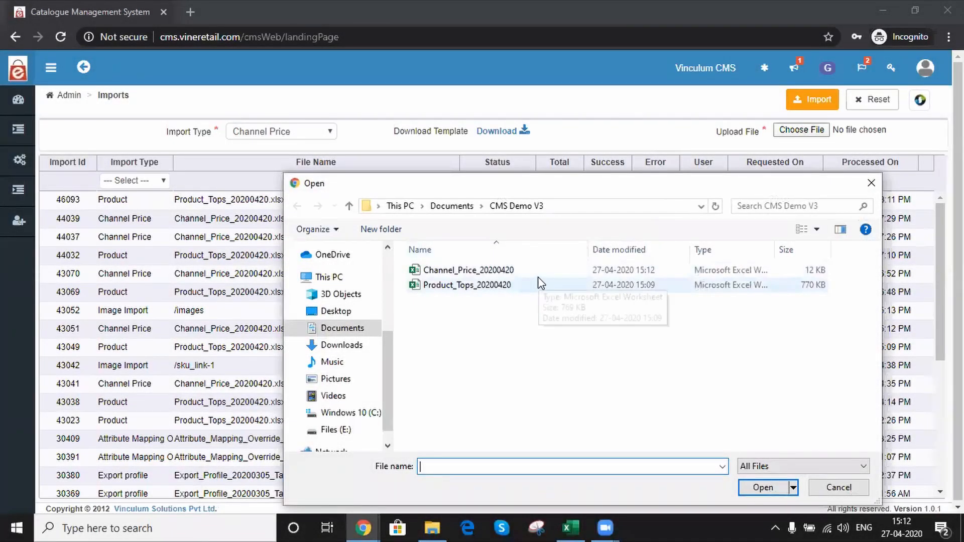
pyautogui.click(538, 271)
pyautogui.doubleClick(538, 271)
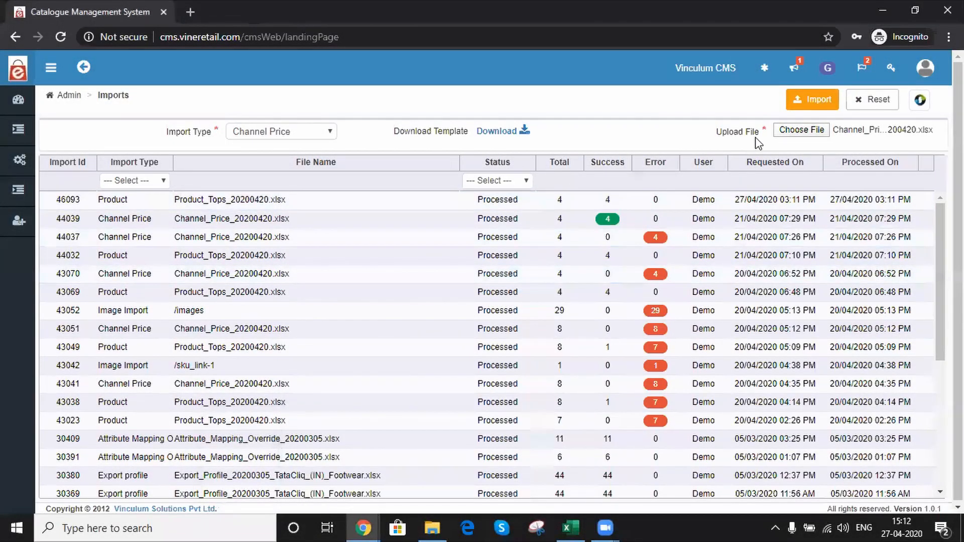
pyautogui.click(798, 107)
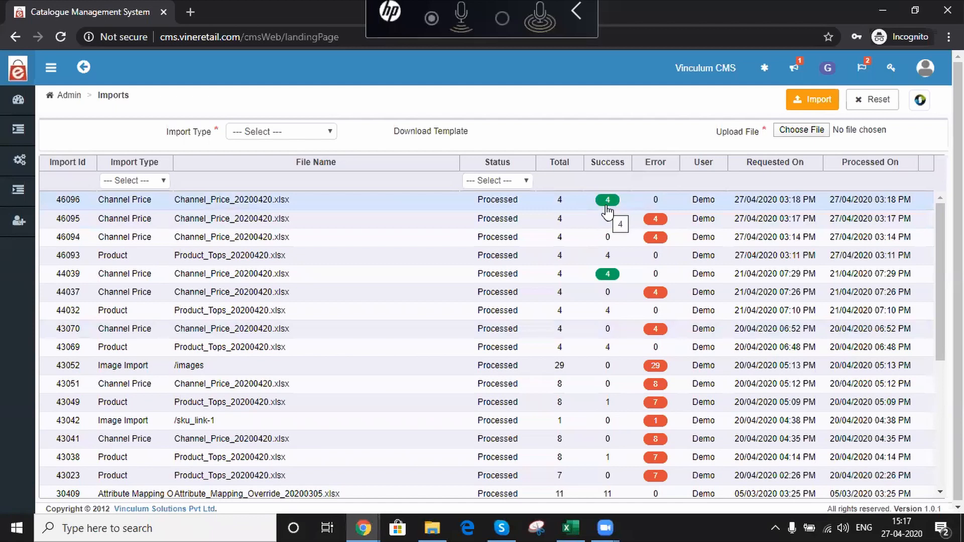
# Open the Product Image Import form via the Image Import type, and check the SKU image links in Excel's Product_Tops_20200420 workbook.
pyautogui.click(292, 130)
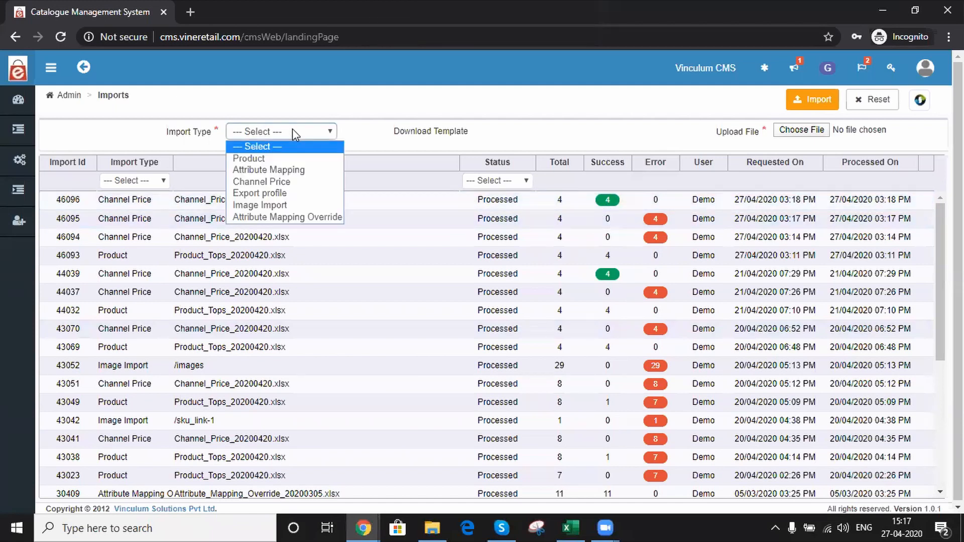
pyautogui.click(291, 204)
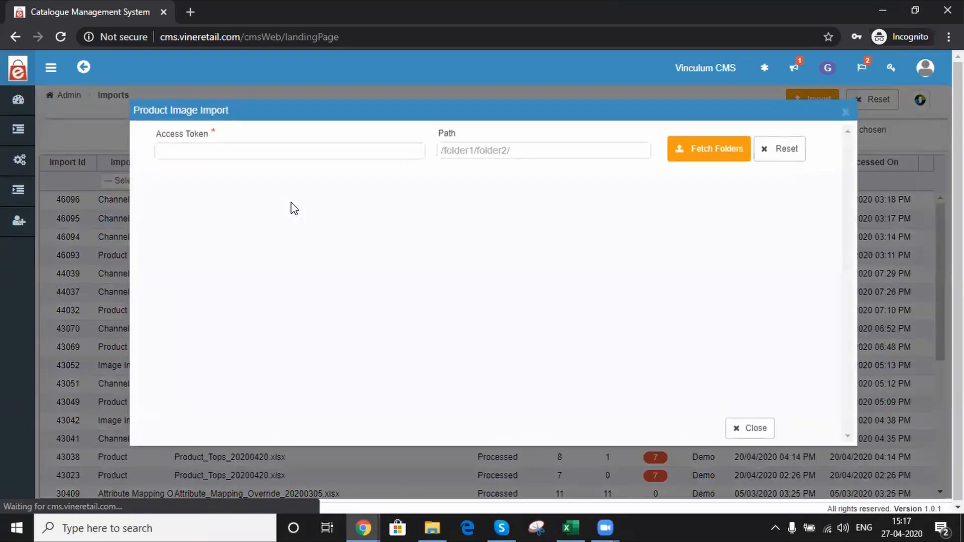
pyautogui.click(287, 157)
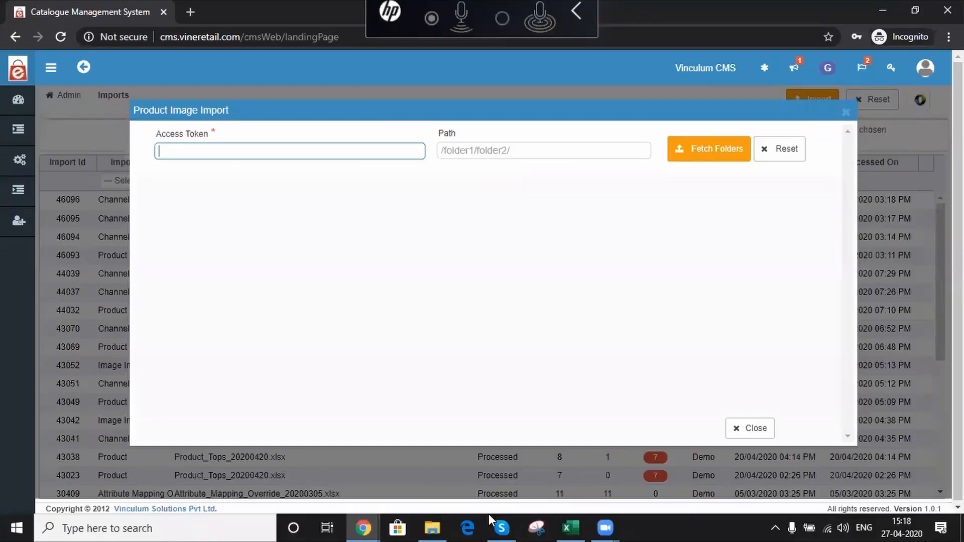
pyautogui.hotkey('alt', 'Tab')
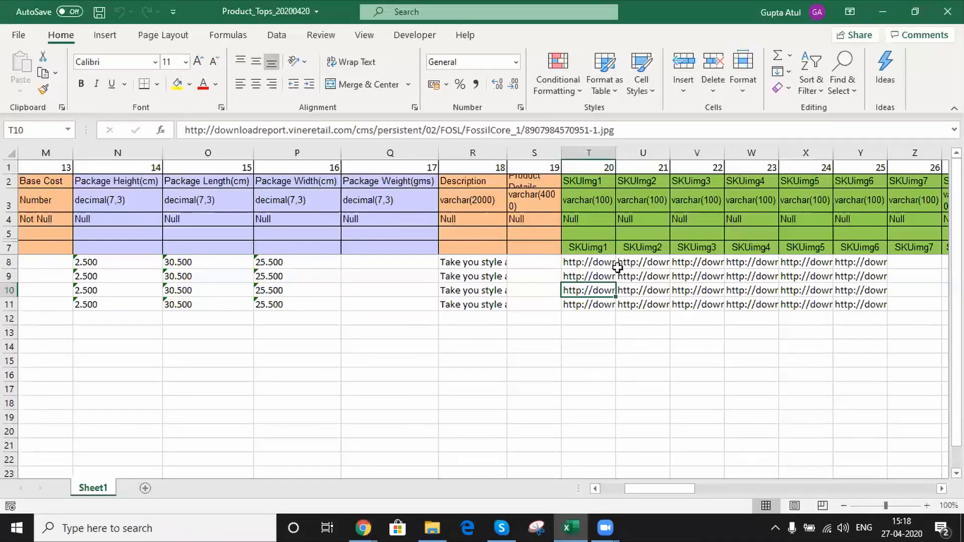
pyautogui.moveTo(588, 247); pyautogui.dragTo(850, 303)
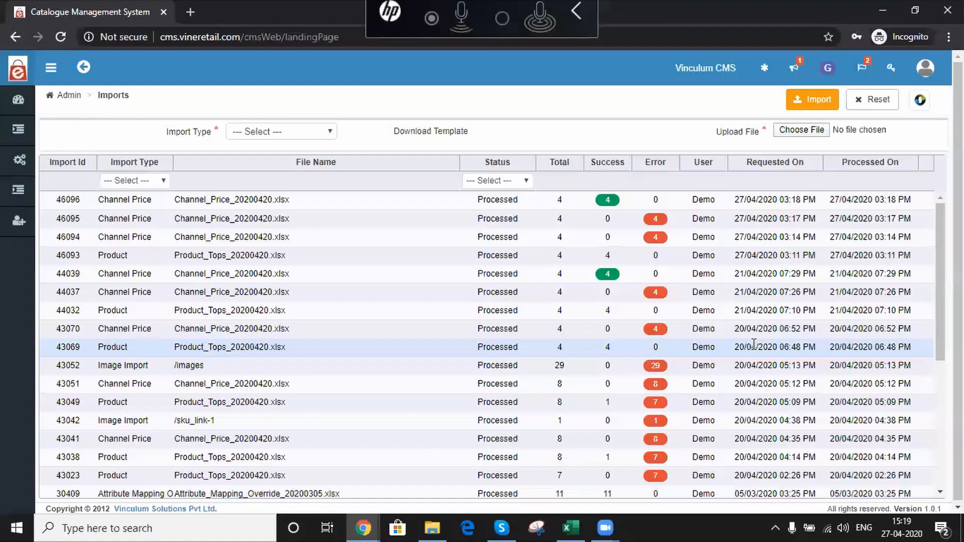
pyautogui.moveTo(18, 129)
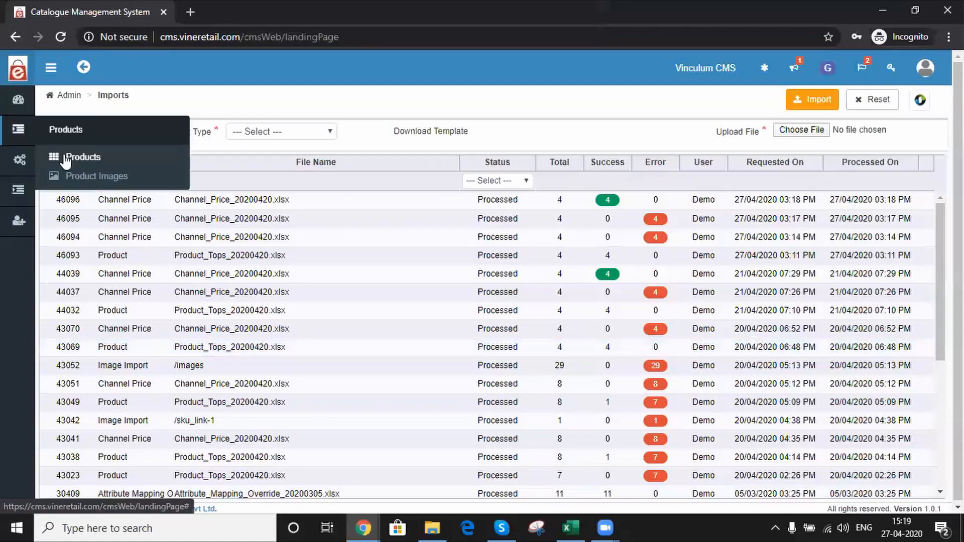
pyautogui.click(66, 157)
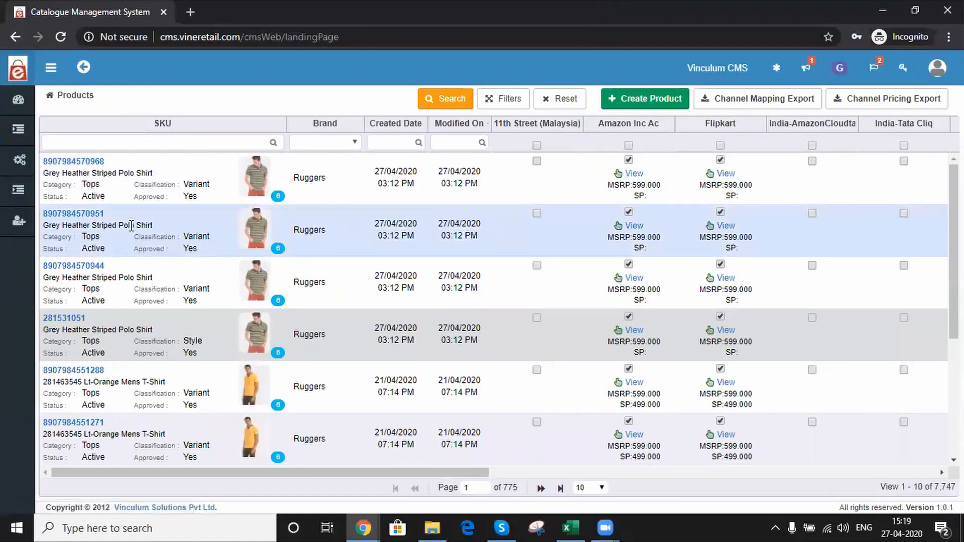
pyautogui.click(92, 161)
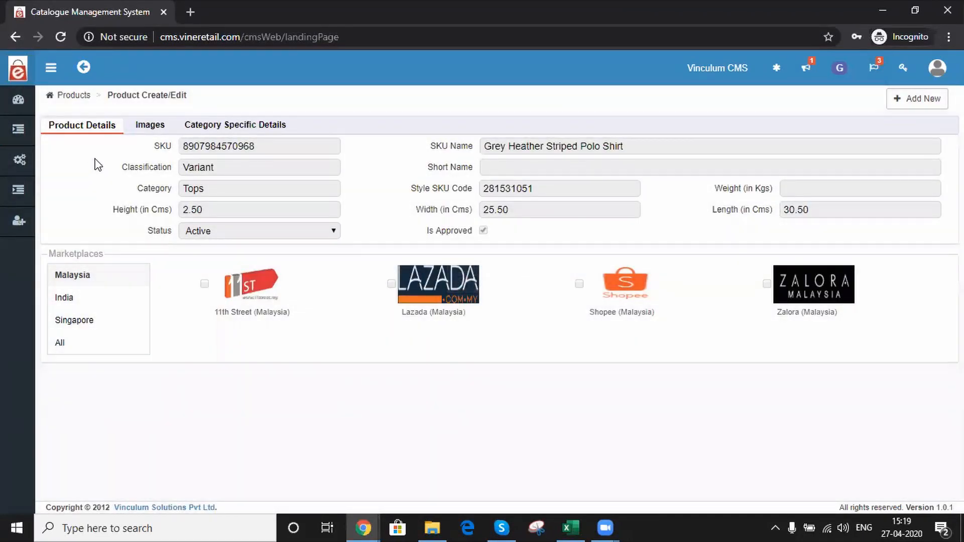
pyautogui.click(234, 131)
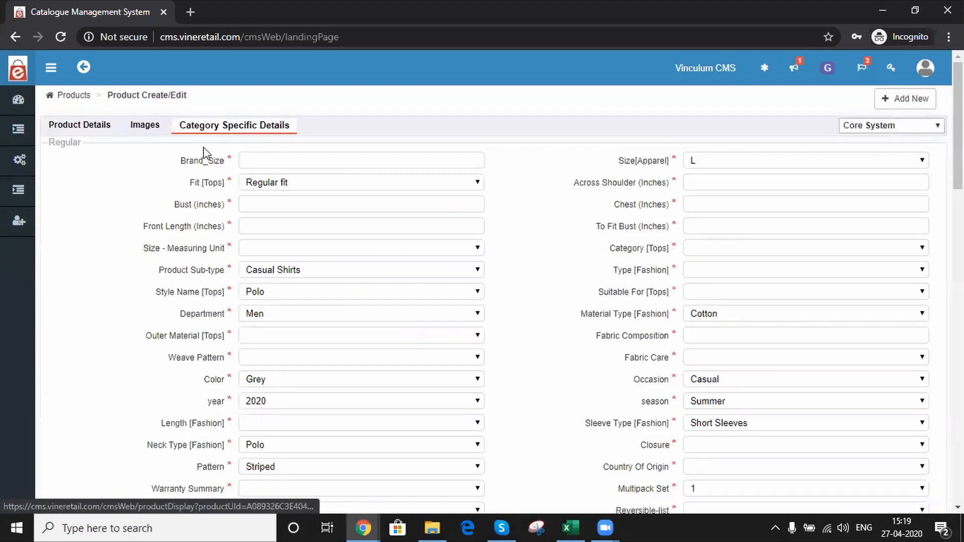
pyautogui.scroll(-15, 176, 186)
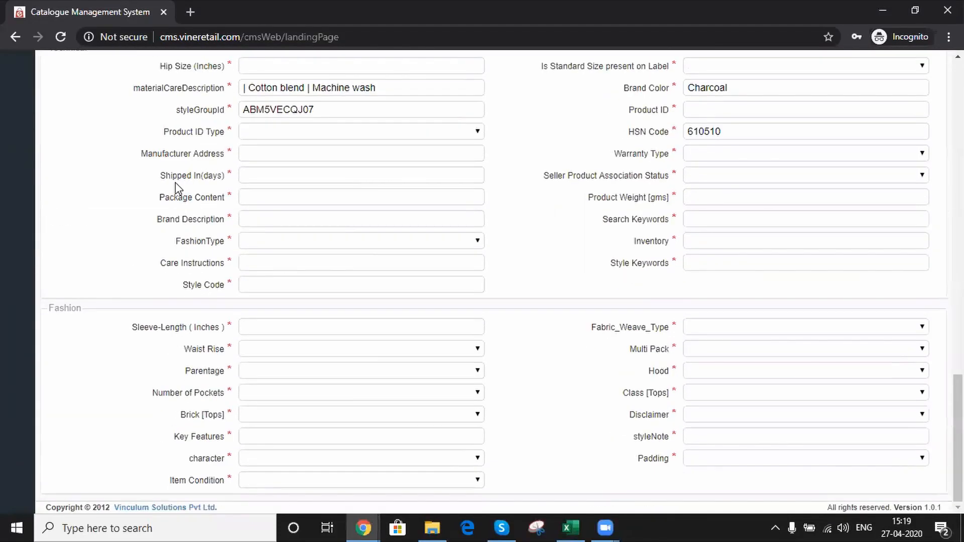
pyautogui.scroll(15, 177, 186)
pyautogui.click(146, 127)
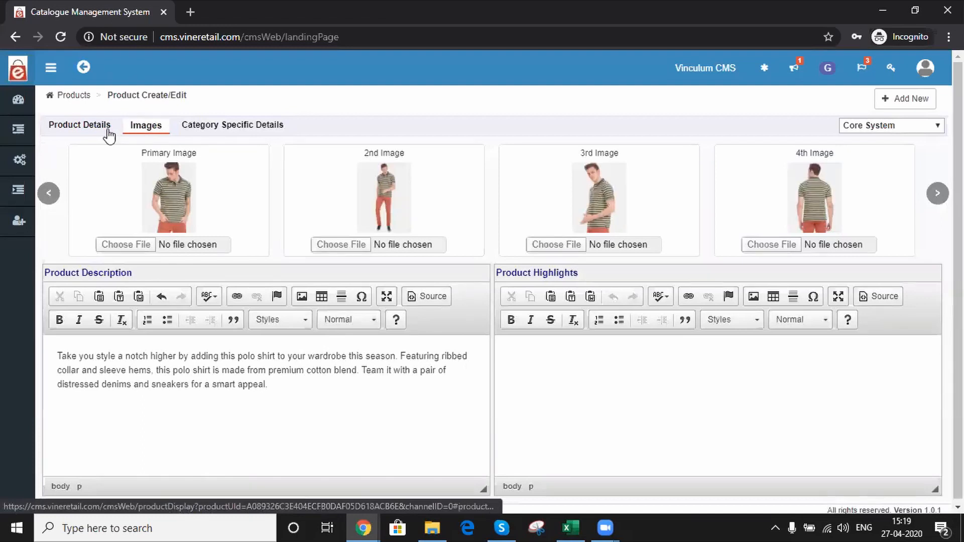
# Export products by export profile for channel Amazon Inc Ac, category Tops and profile Amazon_(IN)_Tops [Tops].
pyautogui.moveTo(18, 221)
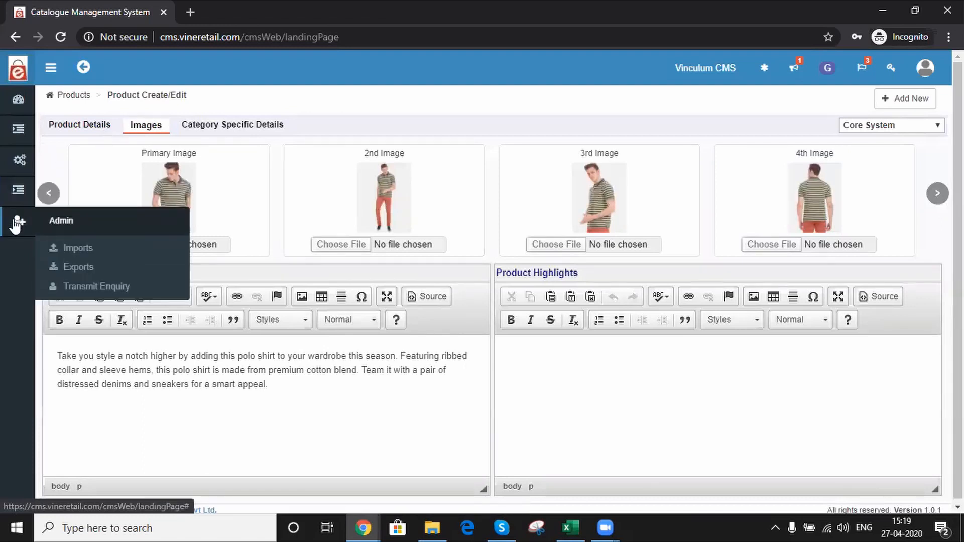
pyautogui.click(62, 268)
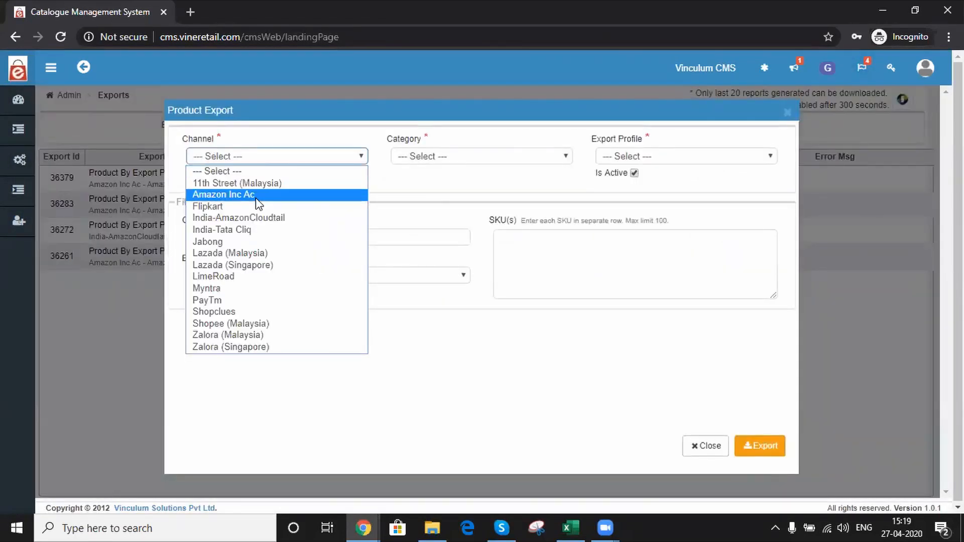
pyautogui.click(256, 198)
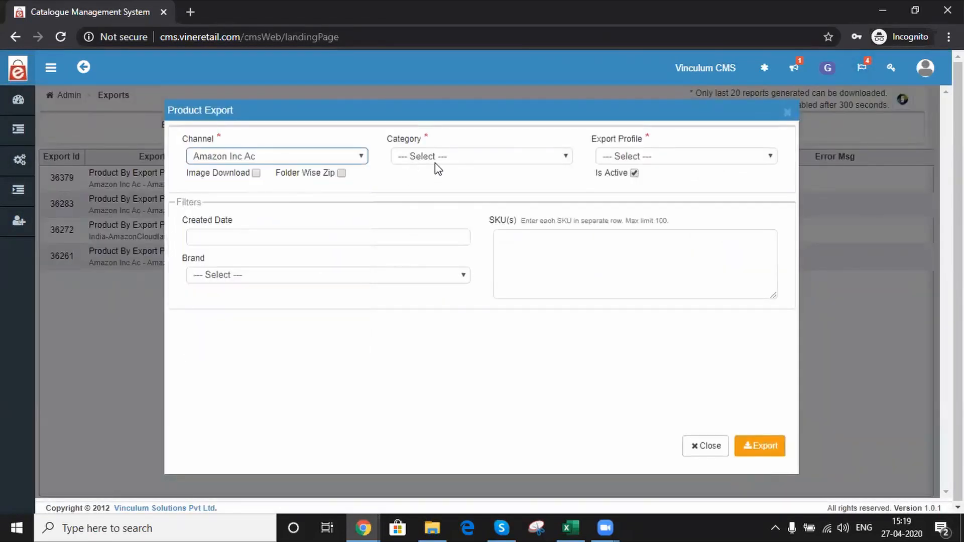
pyautogui.click(435, 162)
pyautogui.write('top')
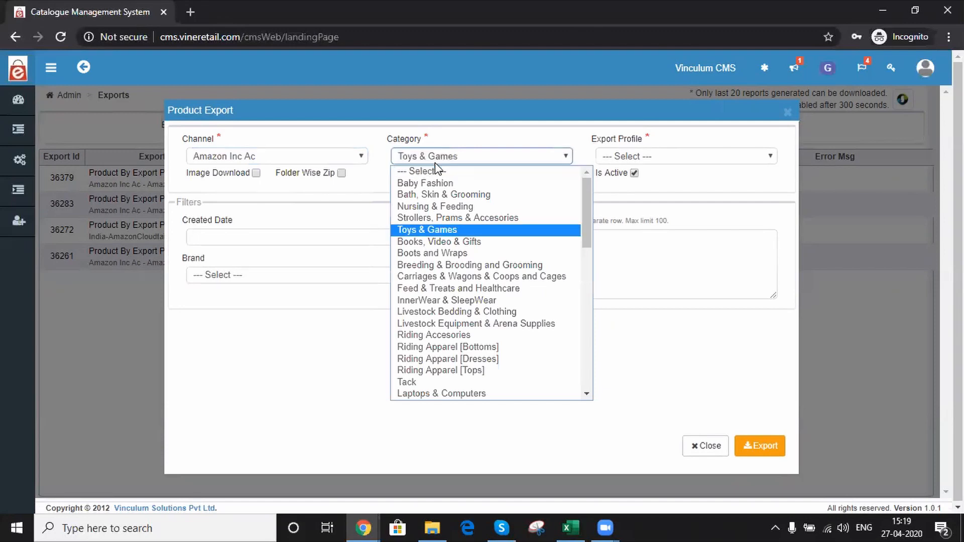
pyautogui.press('Return')
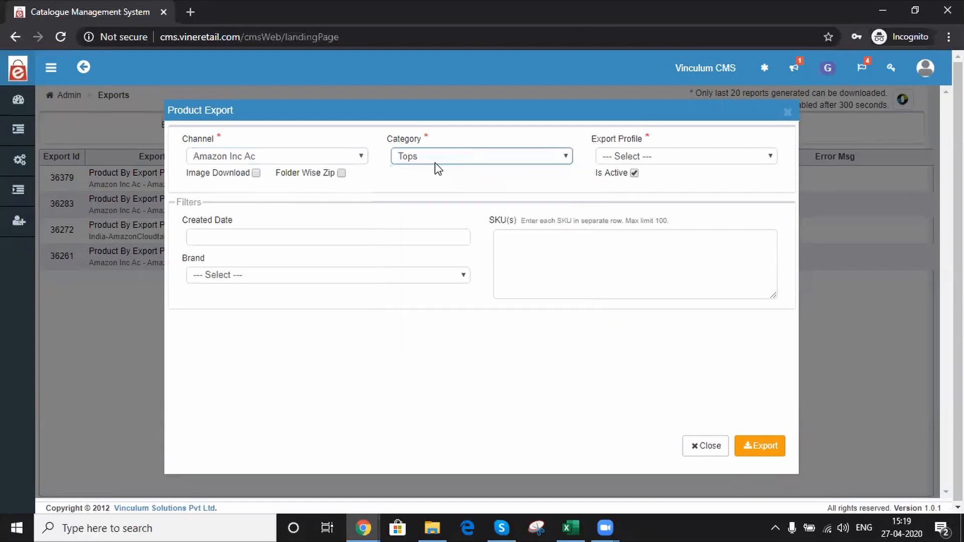
pyautogui.click(668, 157)
pyautogui.click(673, 195)
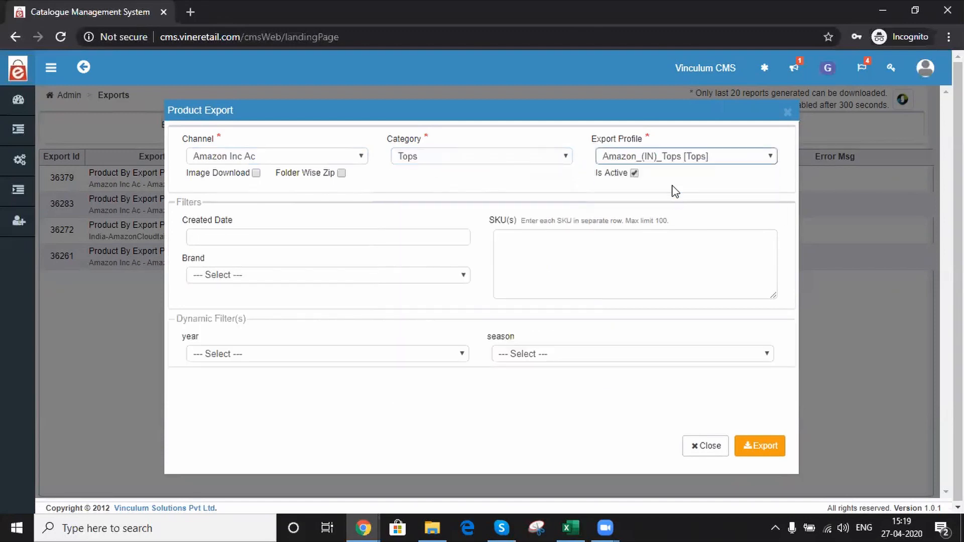
pyautogui.click(757, 454)
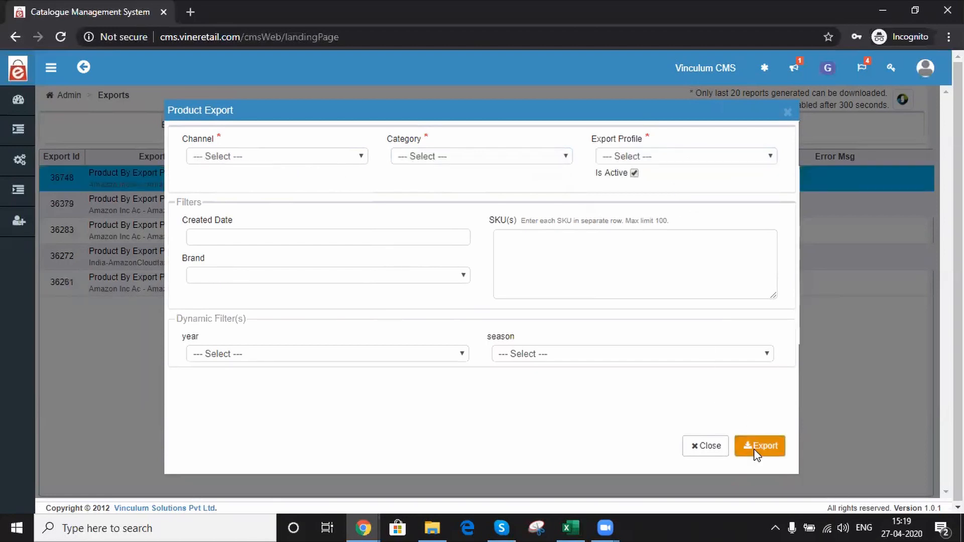
pyautogui.click(717, 445)
# Download the newest Amazon Inc Ac Tops export and open the file in Excel.
pyautogui.click(570, 178)
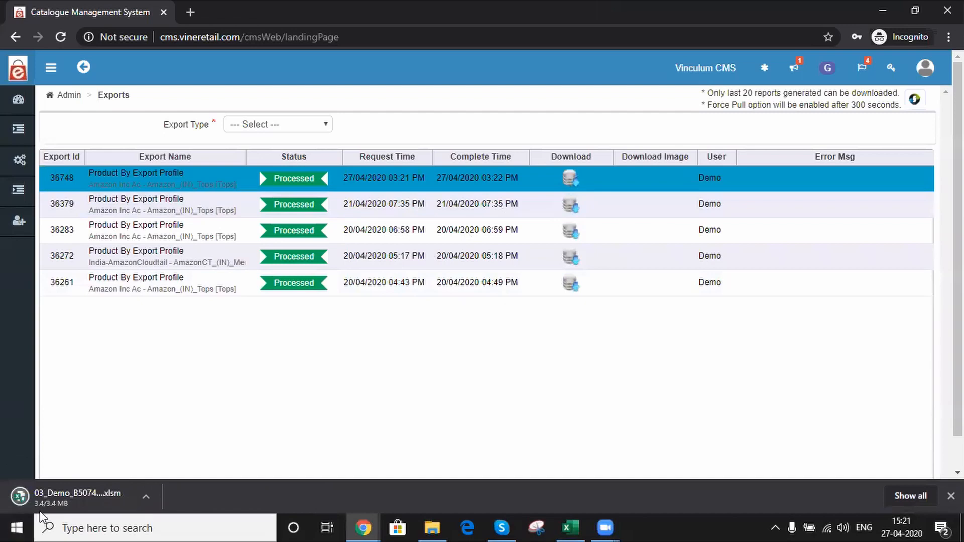
pyautogui.click(19, 500)
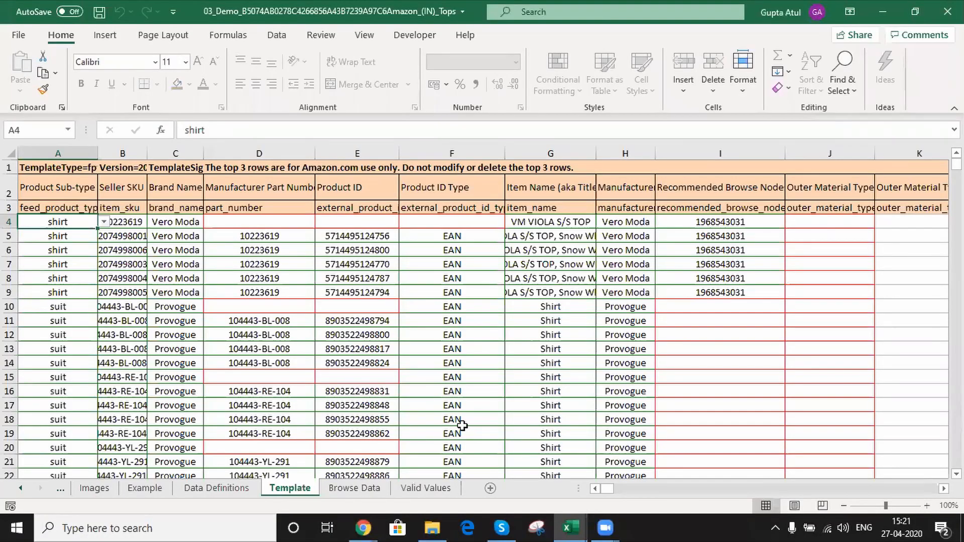
# Examine the first product row of the exported Template sheet from Product Sub-type through Item Name.
pyautogui.press('Right')
pyautogui.press('Right')
pyautogui.press('Right')
pyautogui.press('Right')
pyautogui.press('Right')
pyautogui.press('Right')
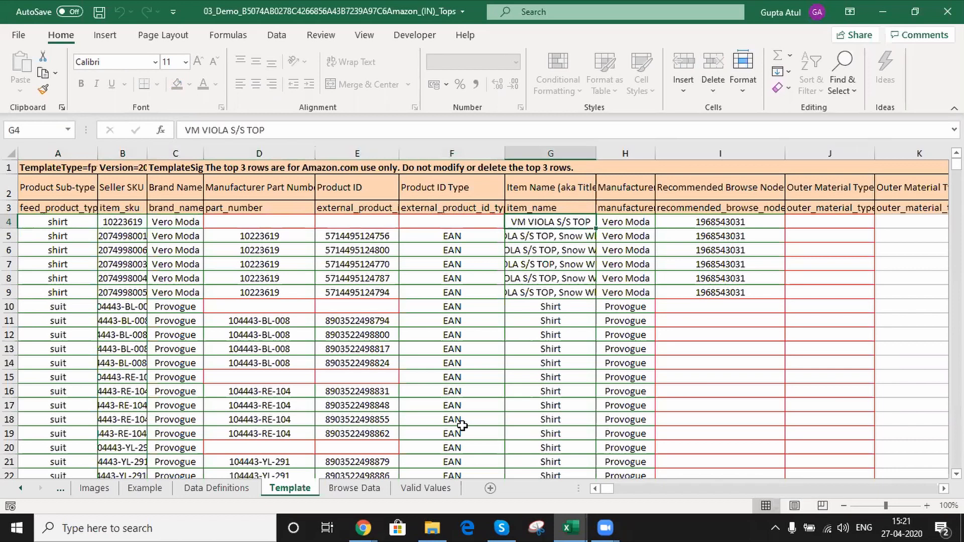
pyautogui.press('Home')
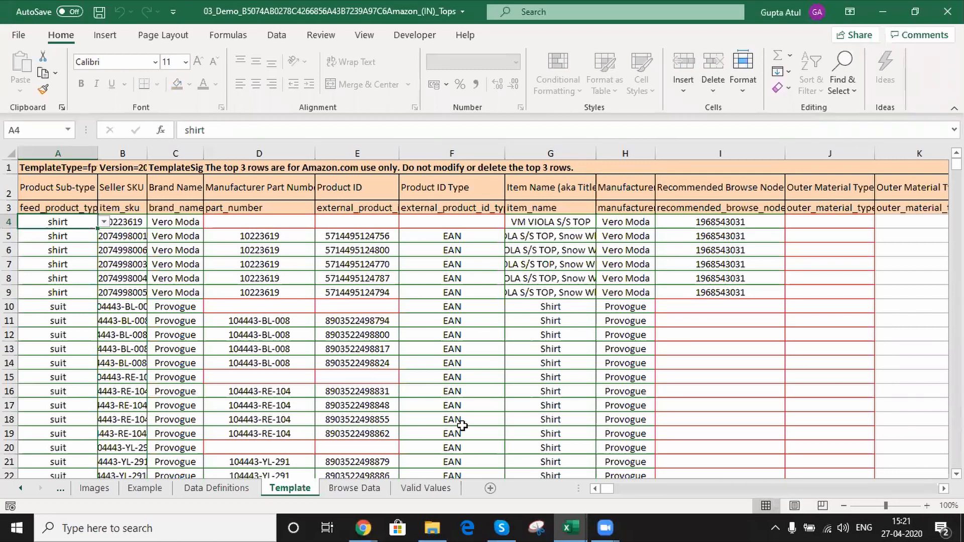
pyautogui.press('Right')
pyautogui.press('Right')
pyautogui.press('Right')
pyautogui.press('Right')
pyautogui.press('Right')
pyautogui.press('Right')
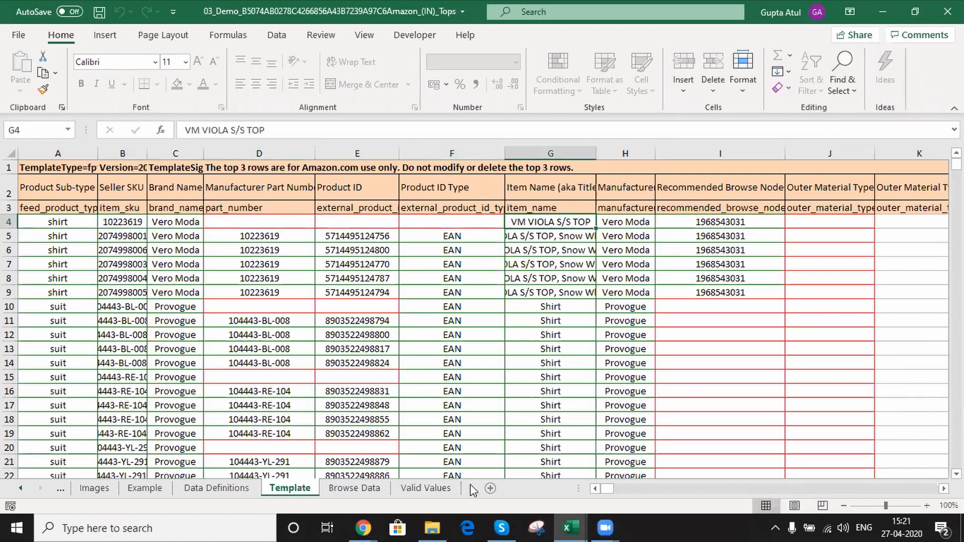
# Switch back to the CMS in Chrome, open SKU Management and set the operation to Sku Push.
pyautogui.click(363, 527)
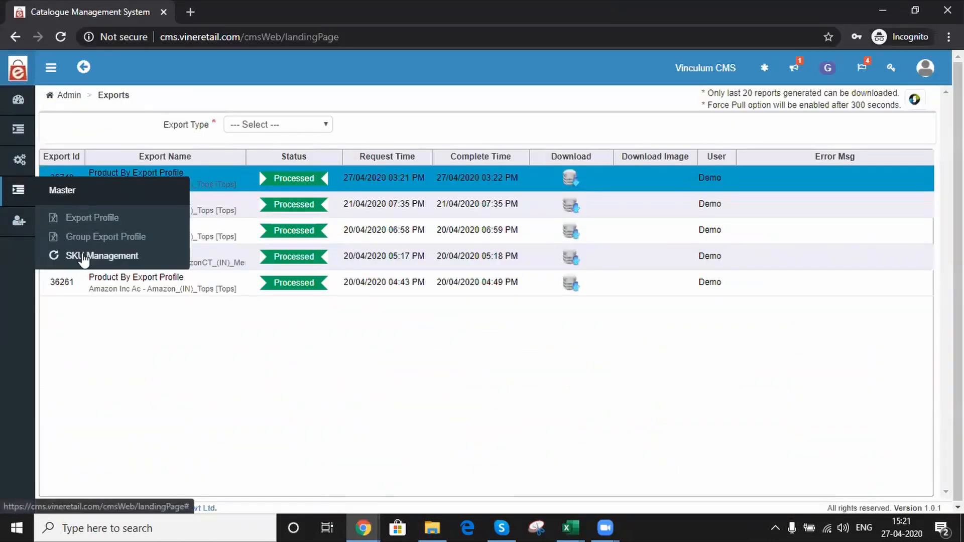
pyautogui.click(83, 257)
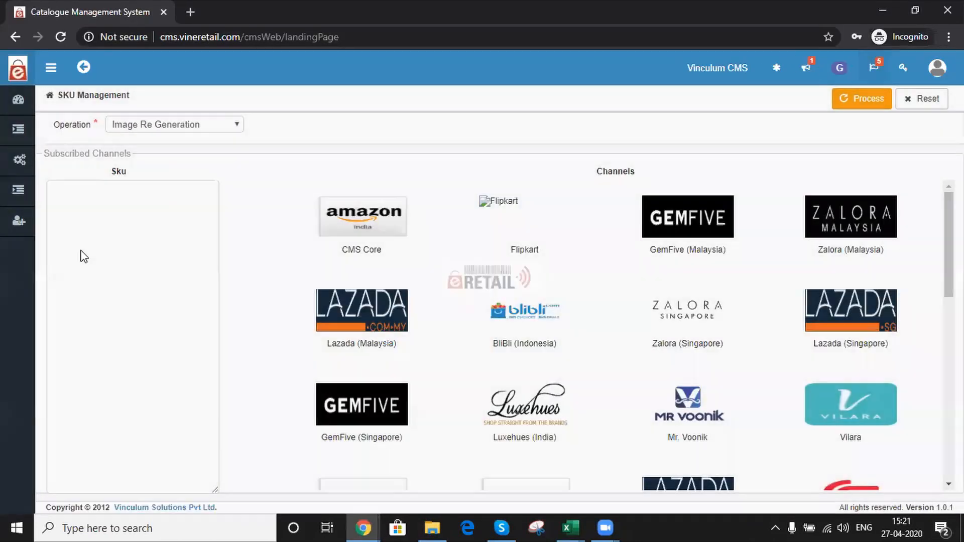
pyautogui.click(82, 248)
pyautogui.scroll(-4, 323, 279)
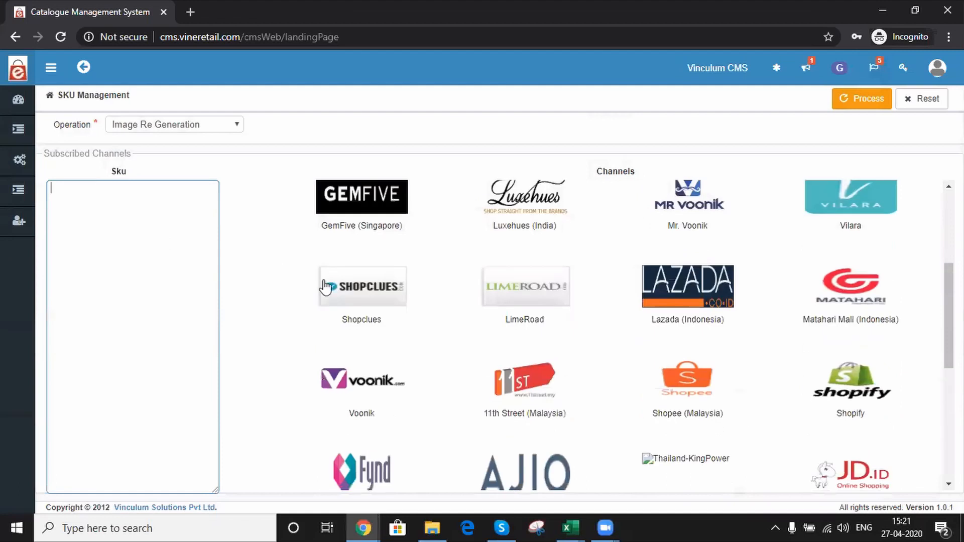
pyautogui.click(160, 124)
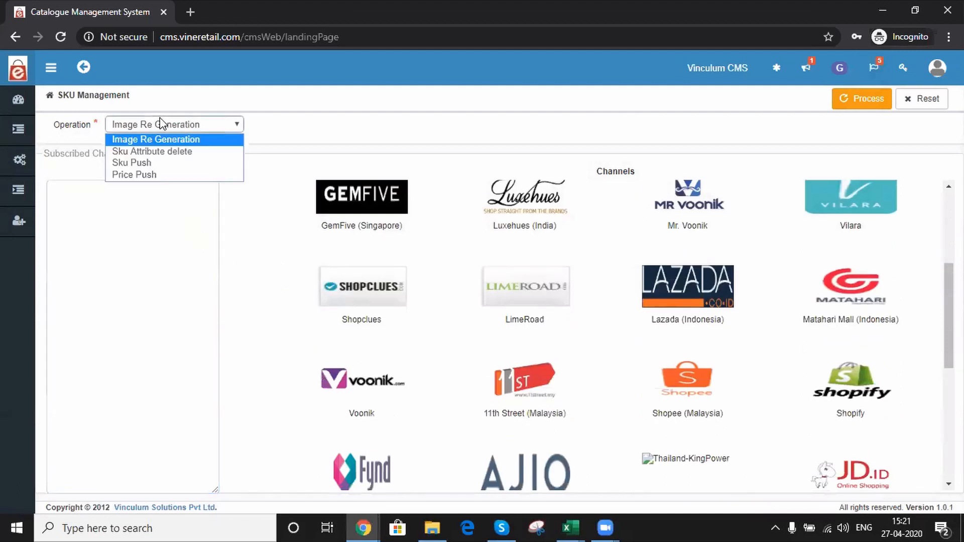
pyautogui.click(164, 164)
pyautogui.click(142, 200)
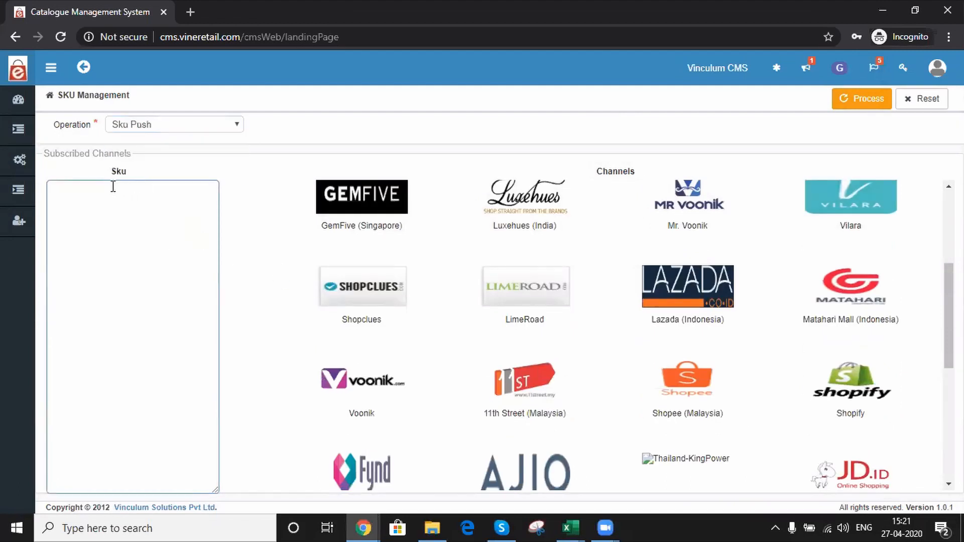
# Open the Style-level Grey Heather Striped Polo Shirt from the Products list and copy its SKU code.
pyautogui.moveTo(31, 145)
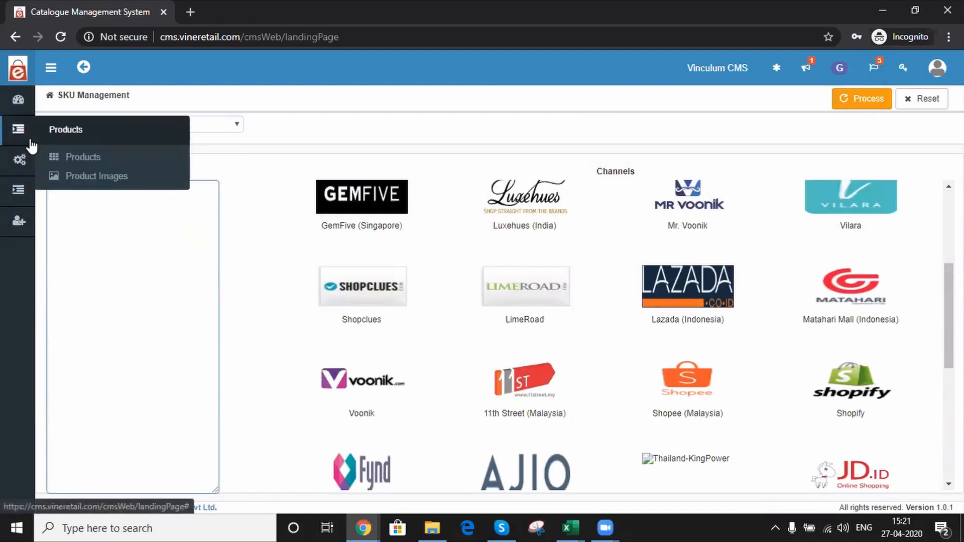
pyautogui.click(67, 166)
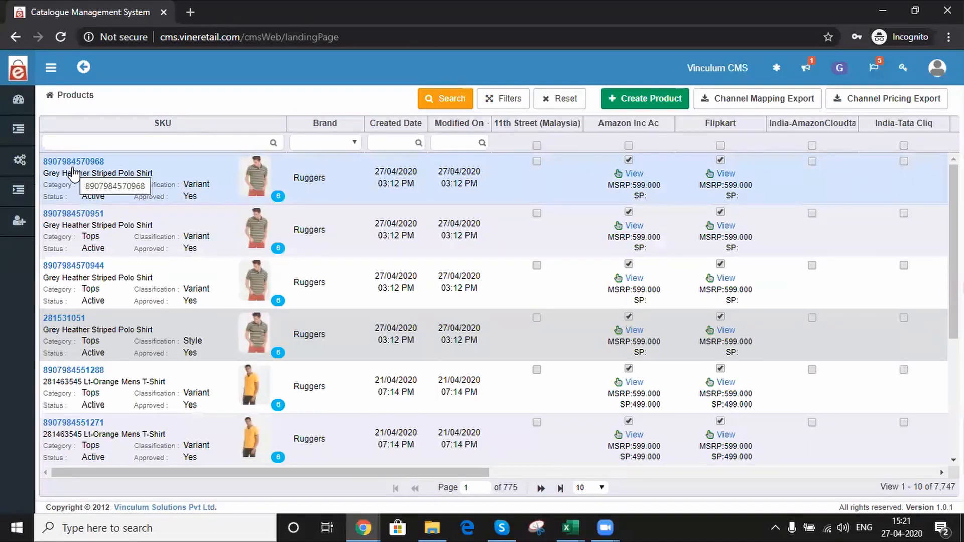
pyautogui.click(67, 319)
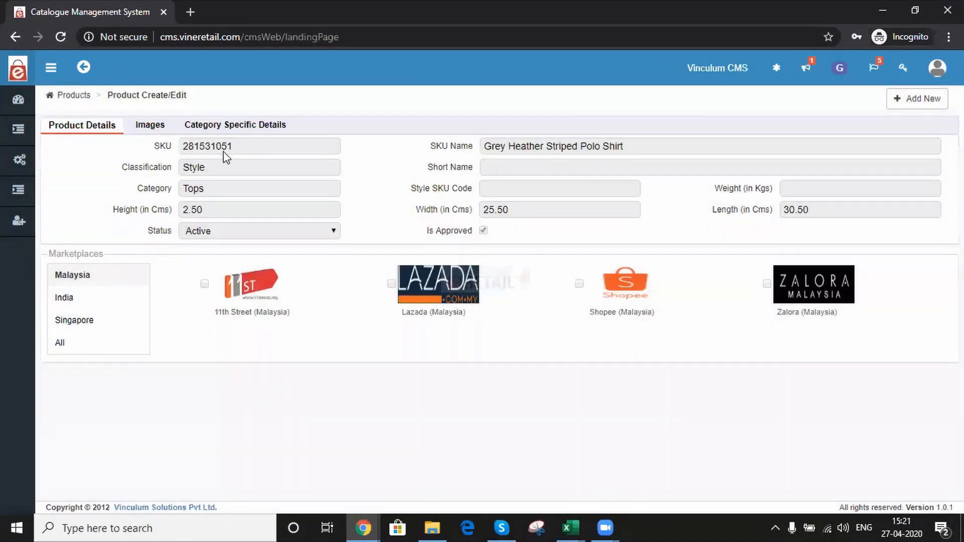
pyautogui.click(227, 146)
pyautogui.doubleClick(227, 146)
pyautogui.hotkey('ctrl', 'c')
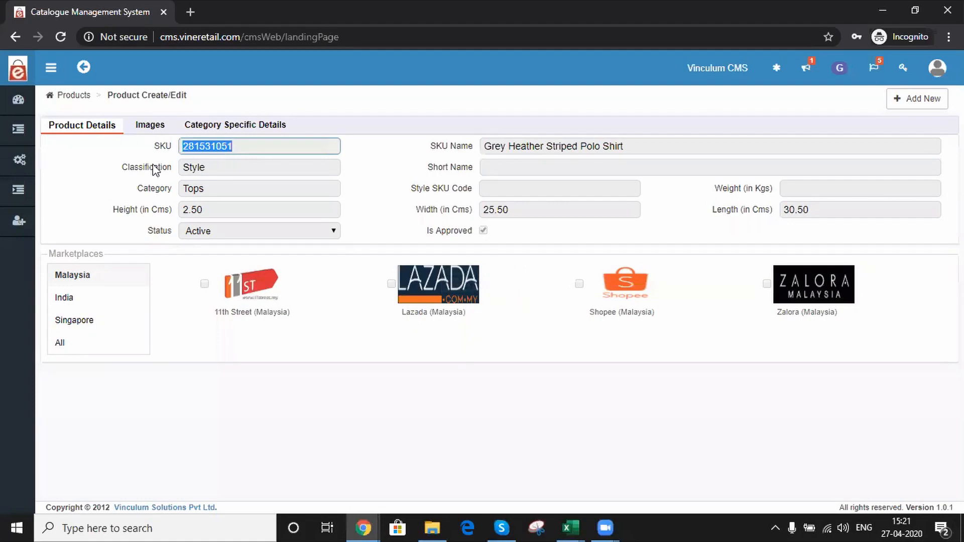
# Return to SKU Management and paste 281531051 into the SKU list for the Sku Push operation.
pyautogui.moveTo(18, 189)
pyautogui.click(67, 256)
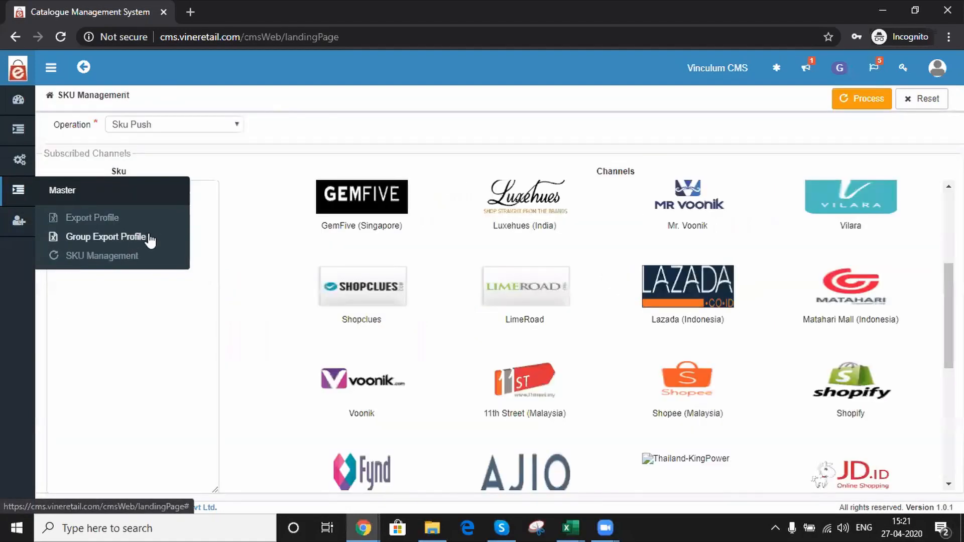
pyautogui.click(209, 206)
pyautogui.hotkey('ctrl', 'v')
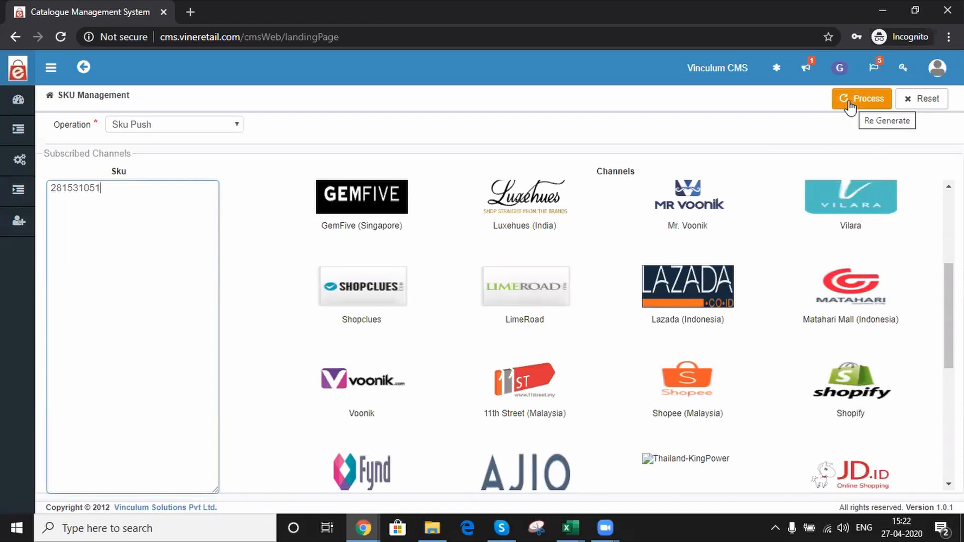
# Open the Transmit Enquiry page and search the transmit records with status Success.
pyautogui.moveTo(15, 223)
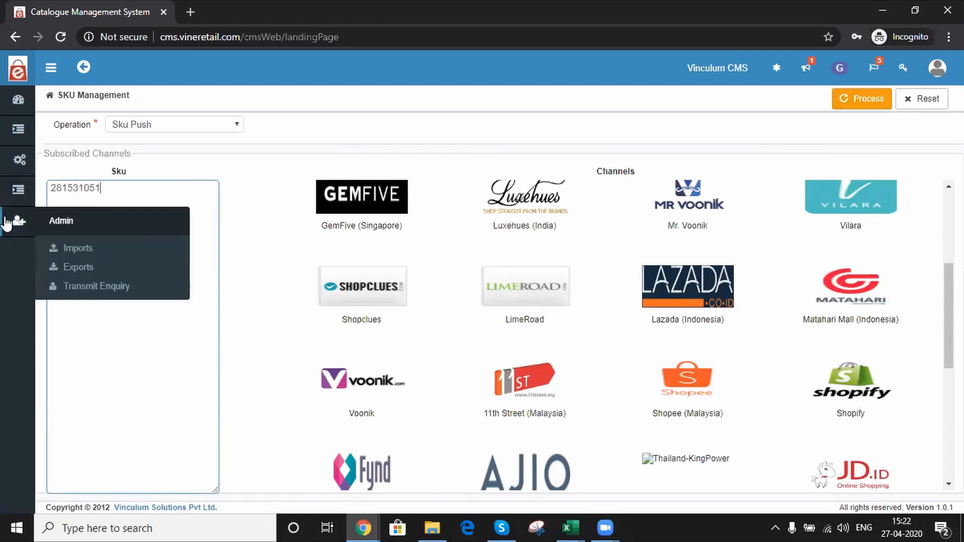
pyautogui.click(82, 288)
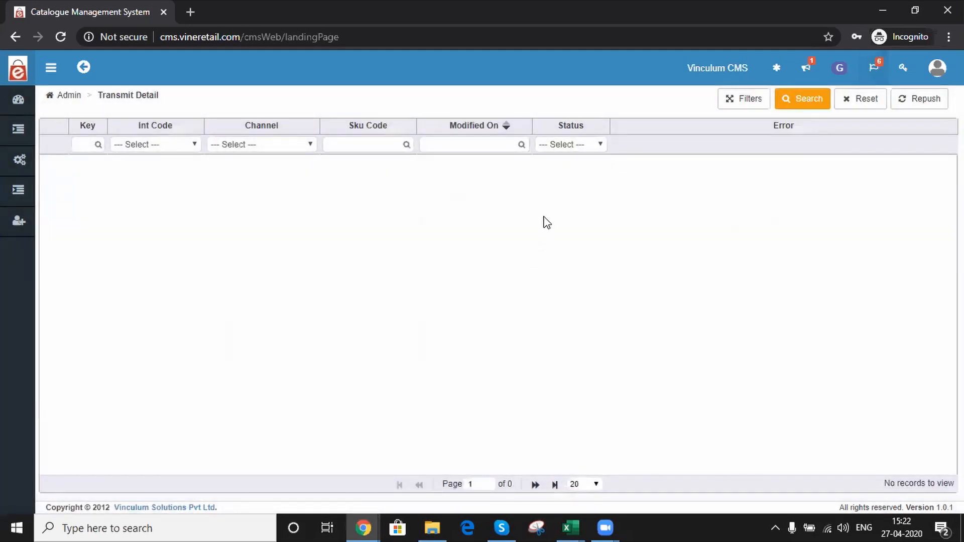
pyautogui.click(588, 146)
pyautogui.click(566, 213)
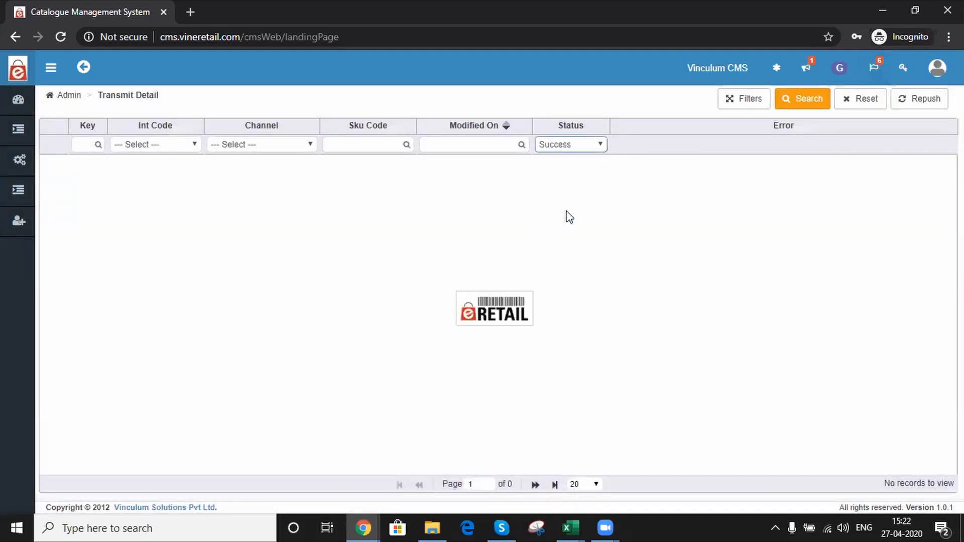
pyautogui.click(794, 111)
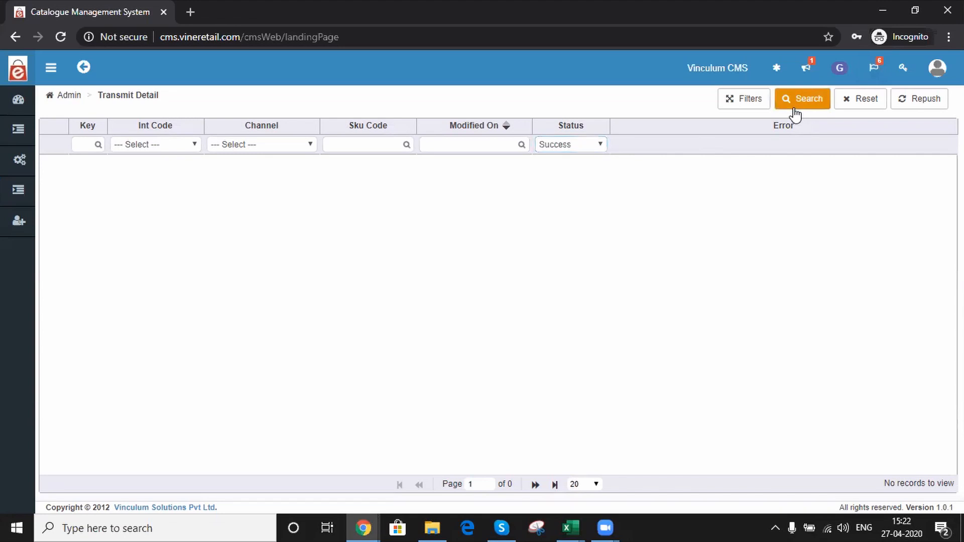